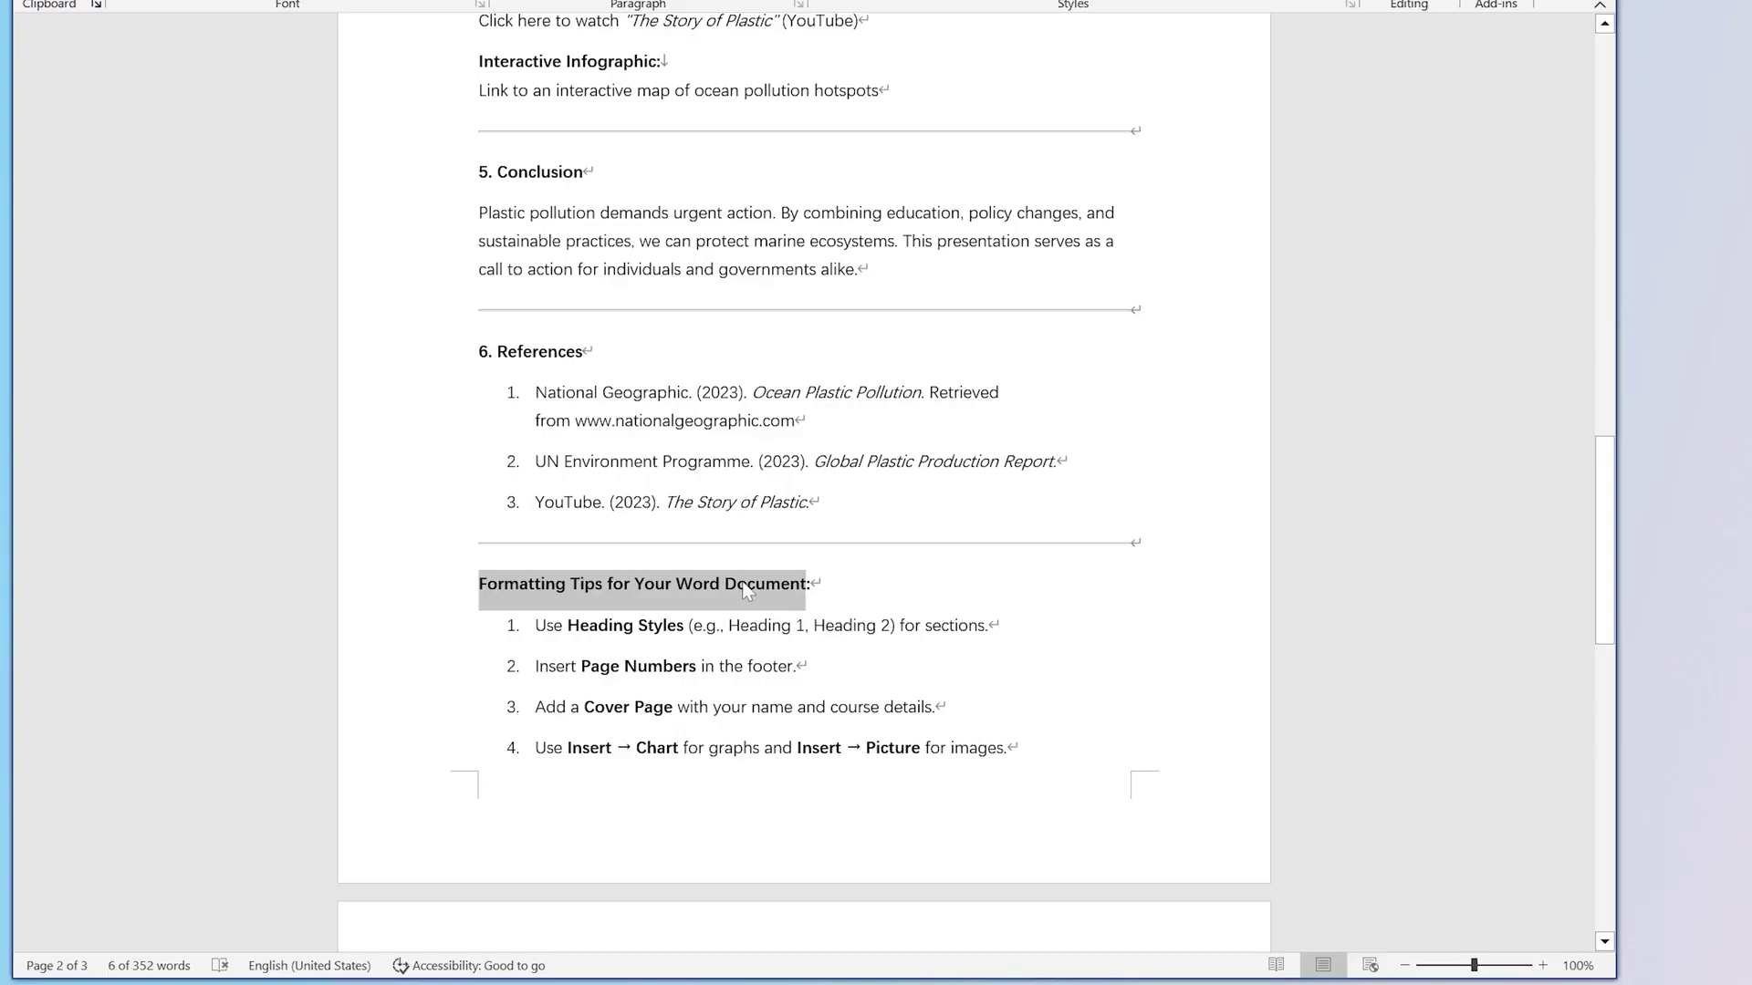
Step: Confirm the Word document is locked, then preview the repaired copy in 4DDiG and start saving it
click(738, 584)
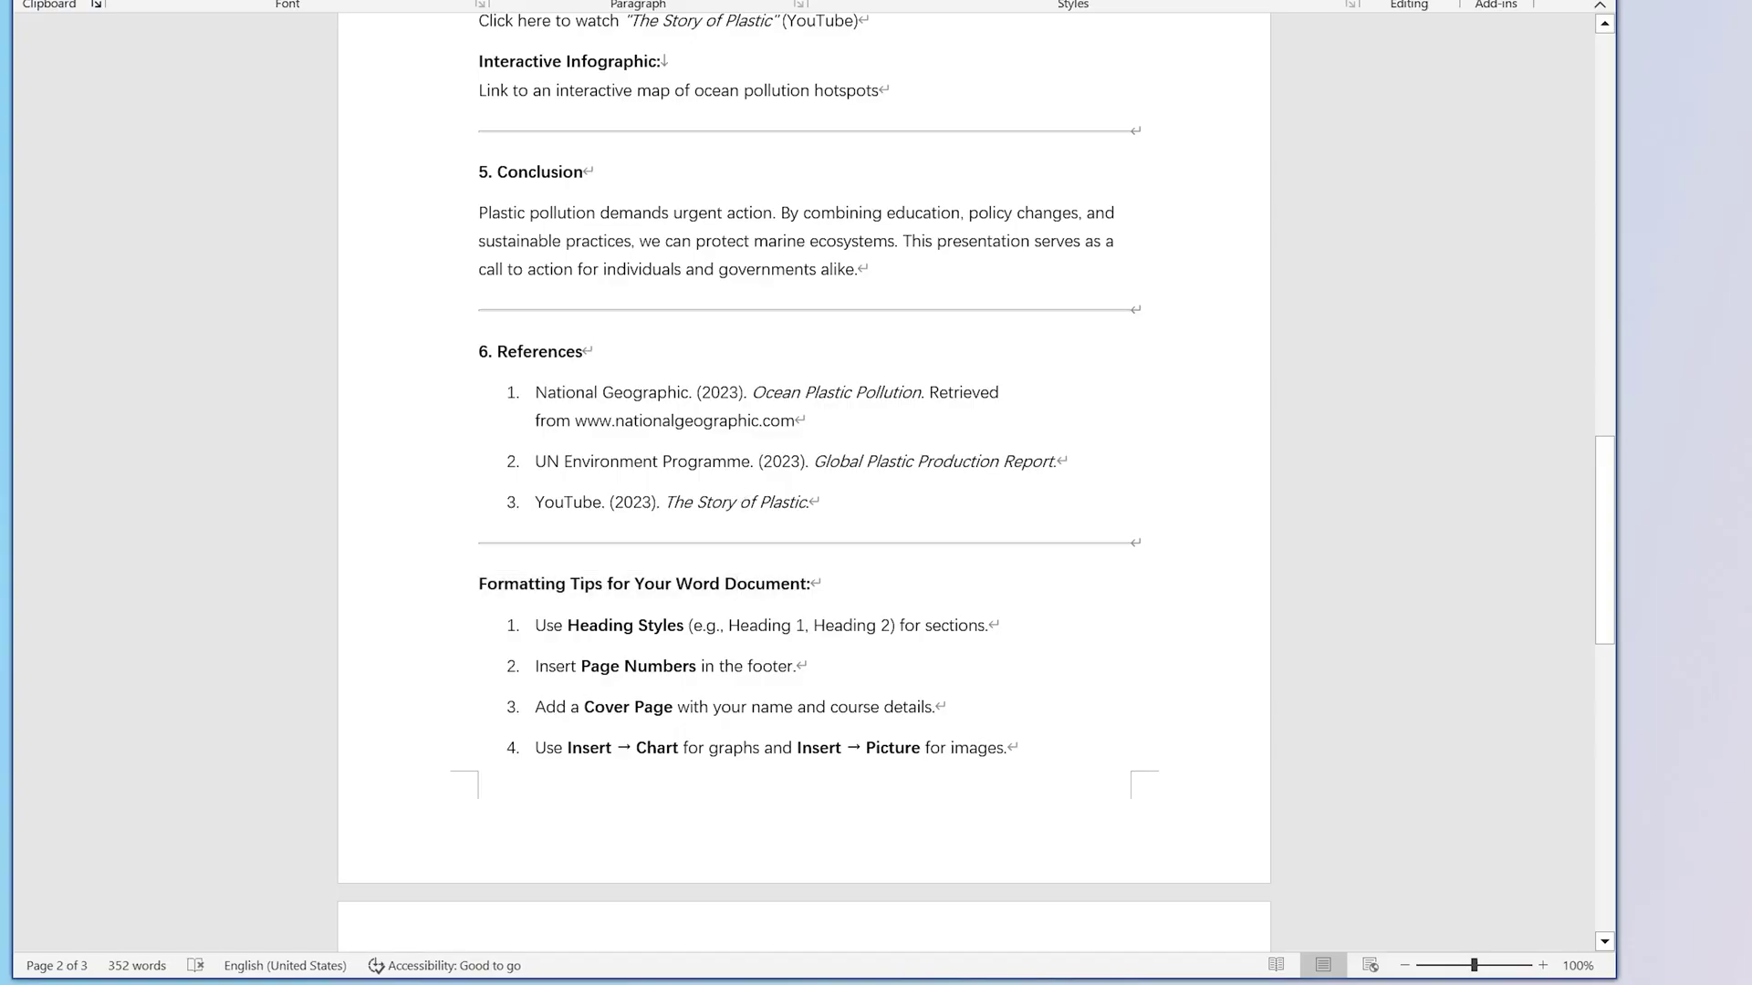
key(BackSpace)
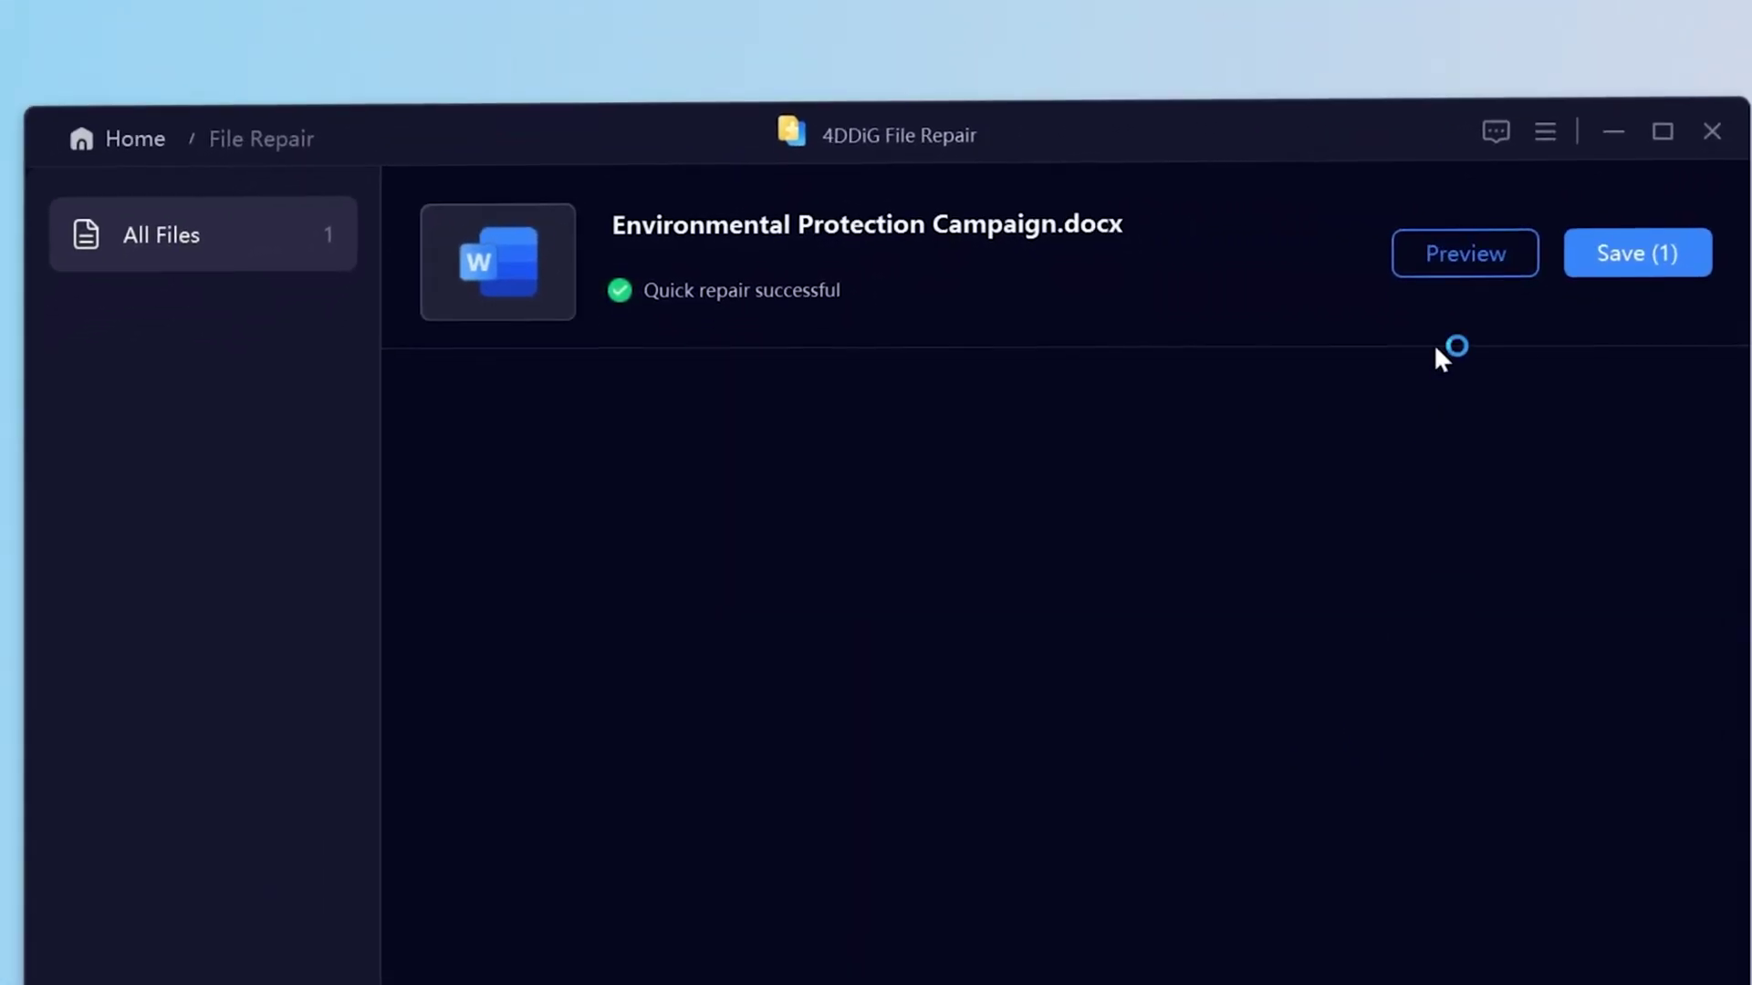
click(1465, 253)
scroll(1186, 411, down, 5)
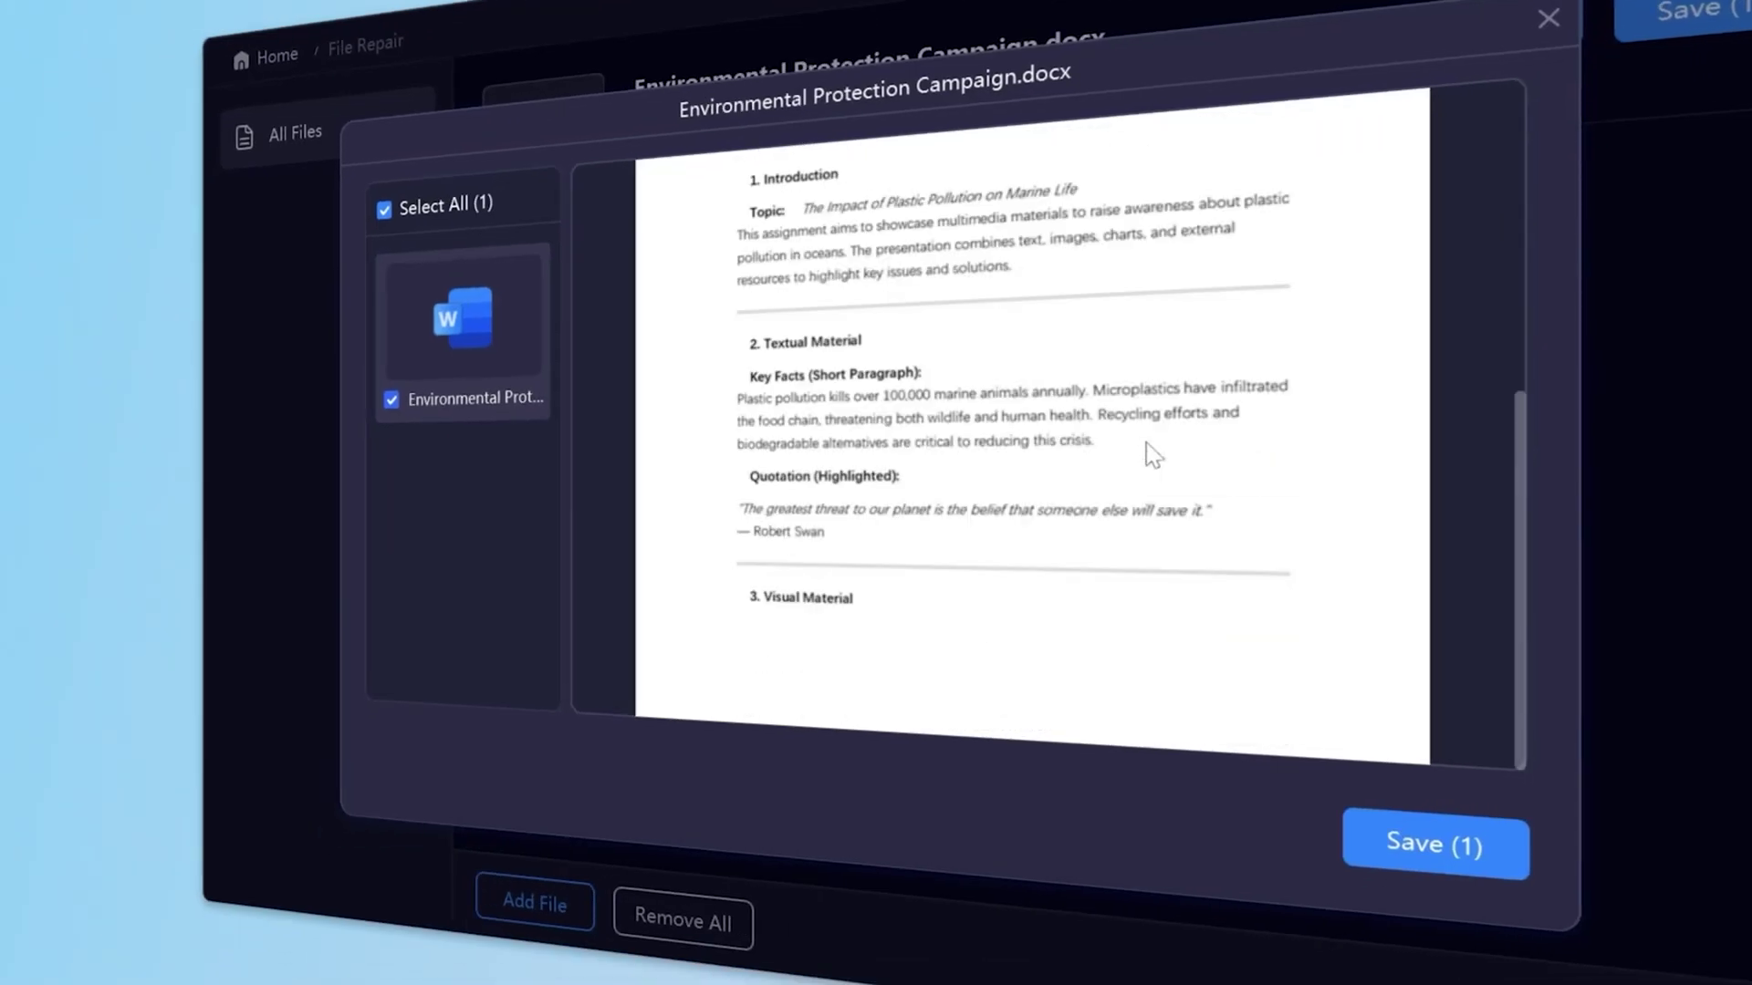
scroll(1153, 454, up, 5)
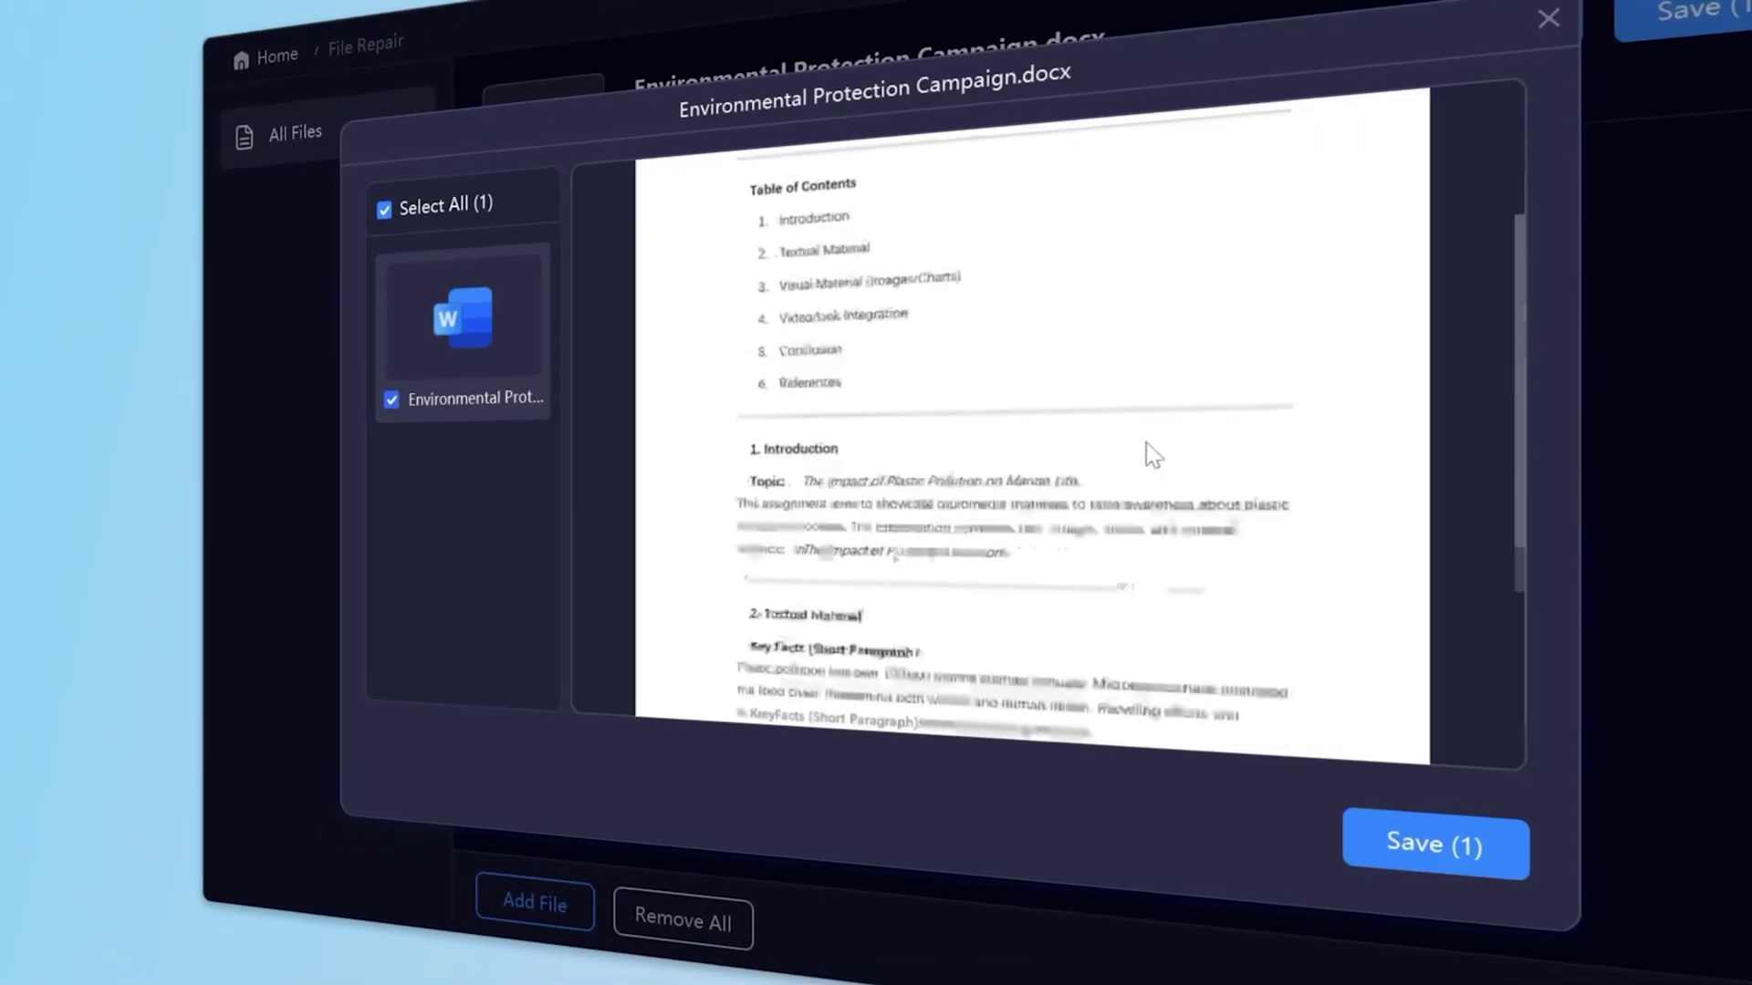
click(1380, 844)
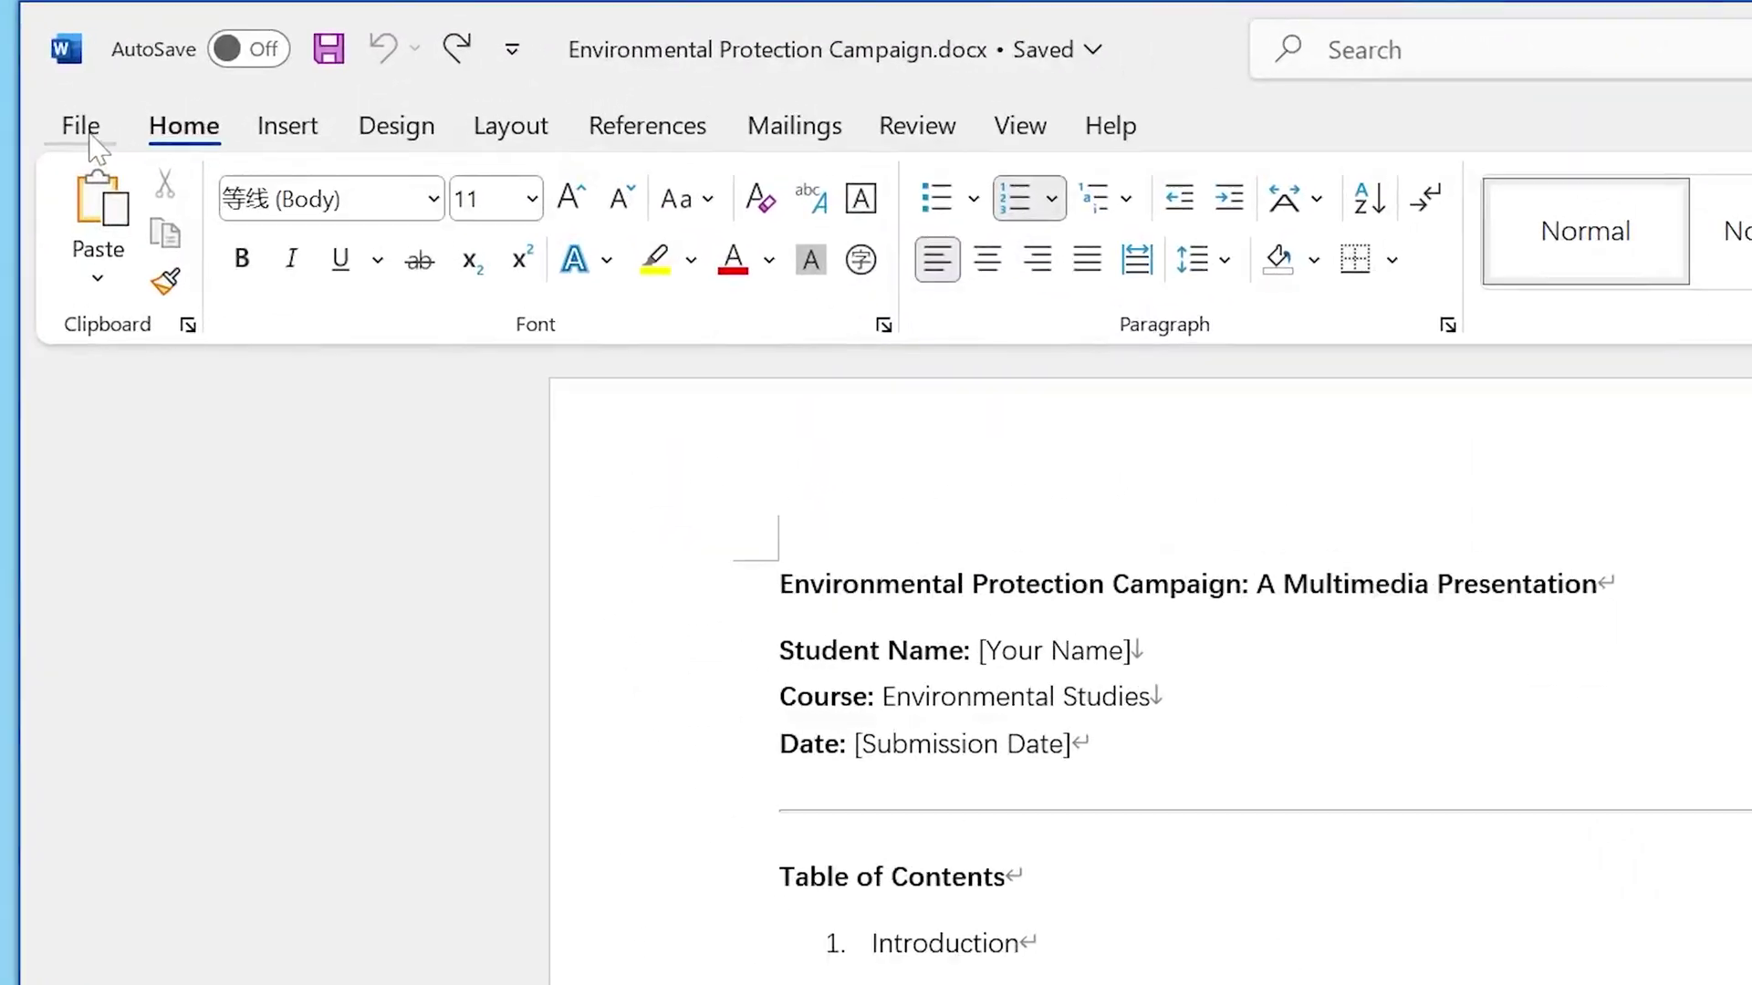
Step: Go to the Account page in Word's File view
click(253, 94)
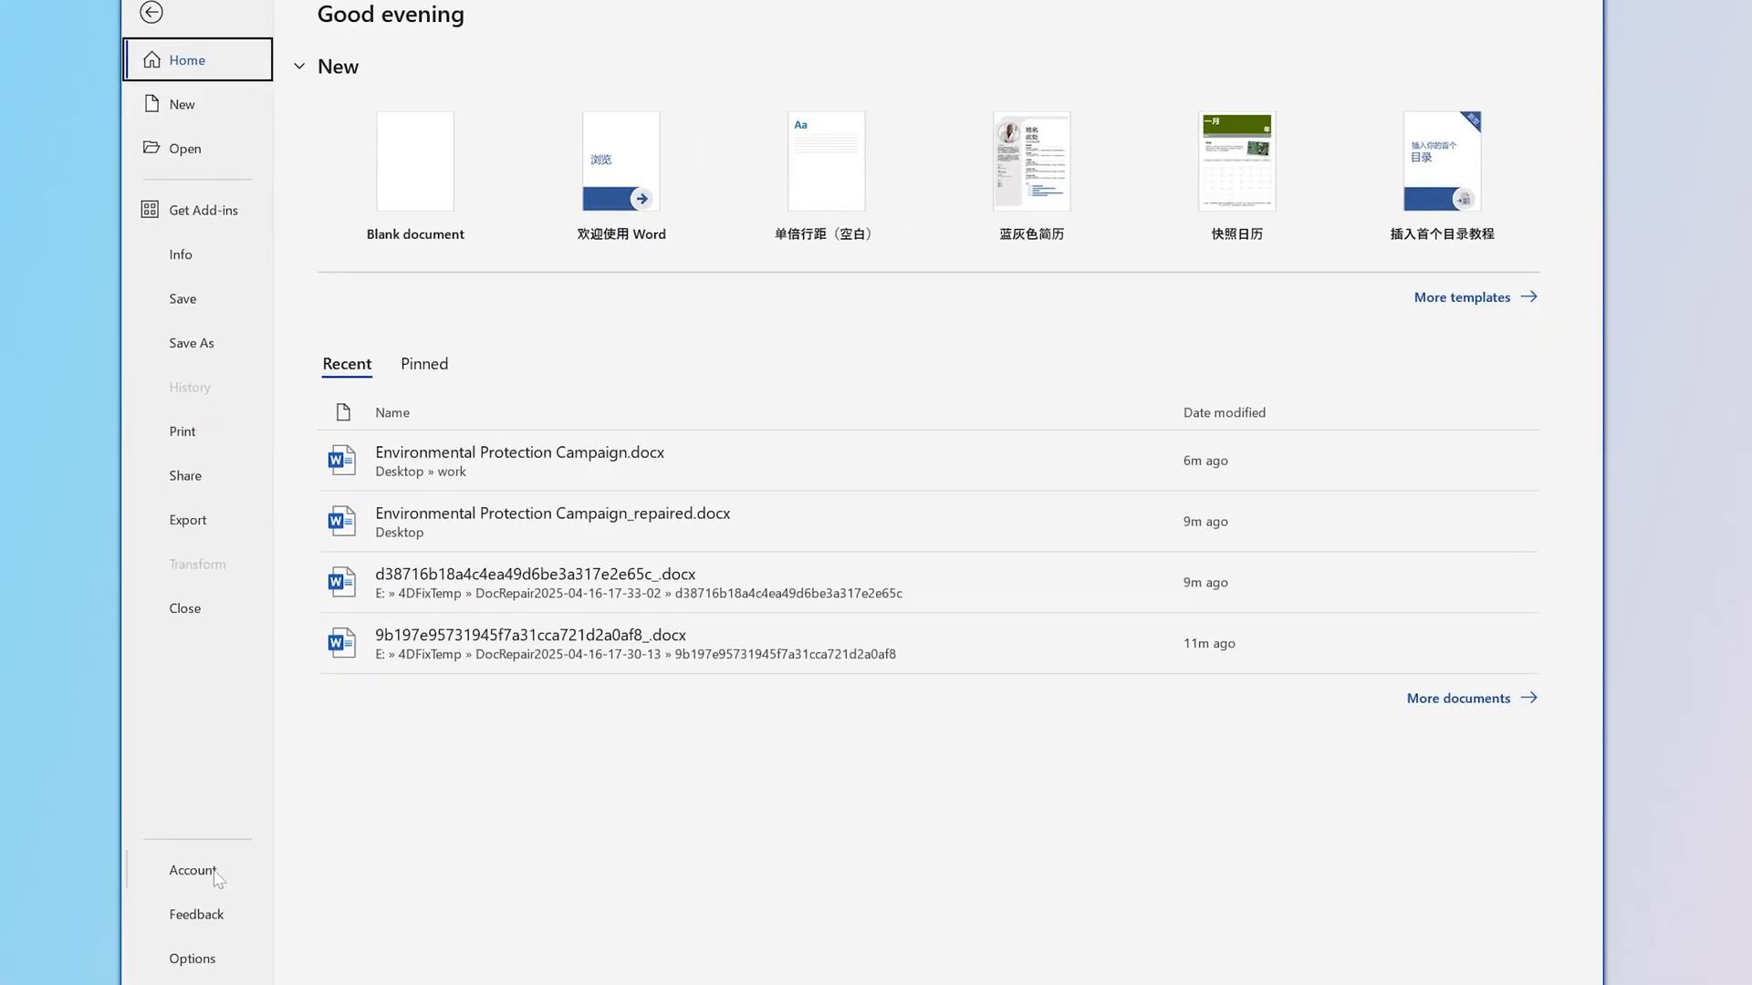
click(196, 873)
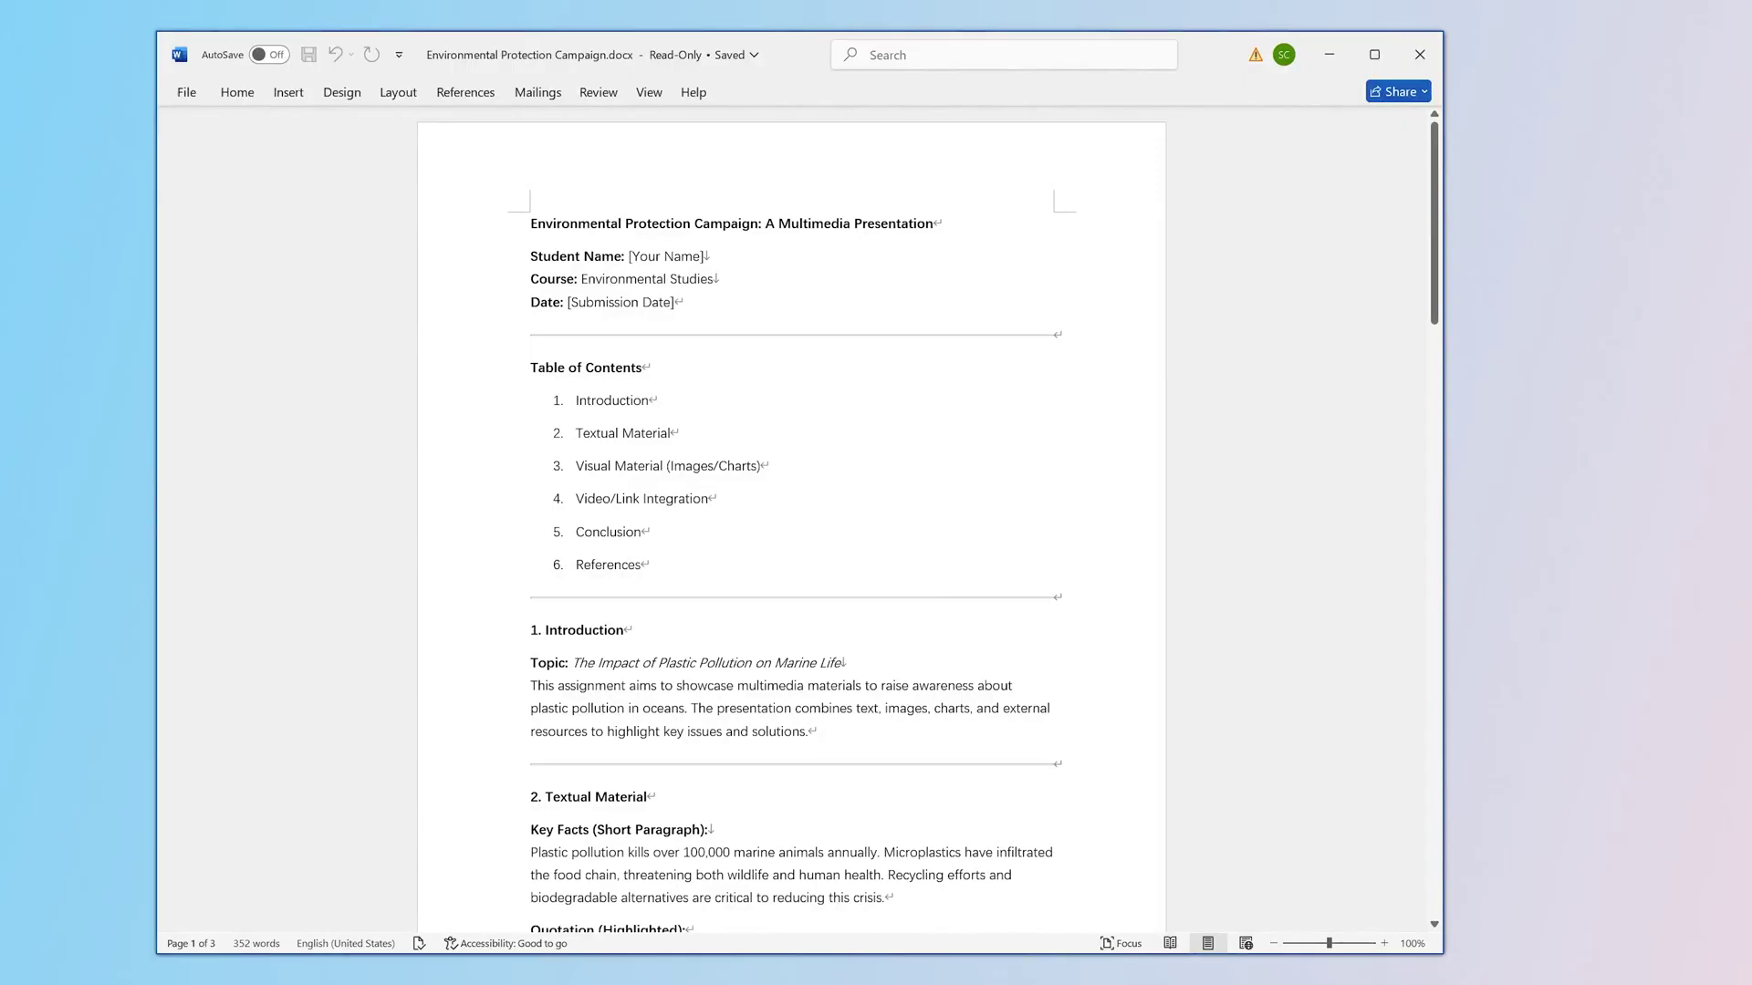
Step: Try typing, then turn off Mark as Final under Info > Protect Document and return to the text
text(a)
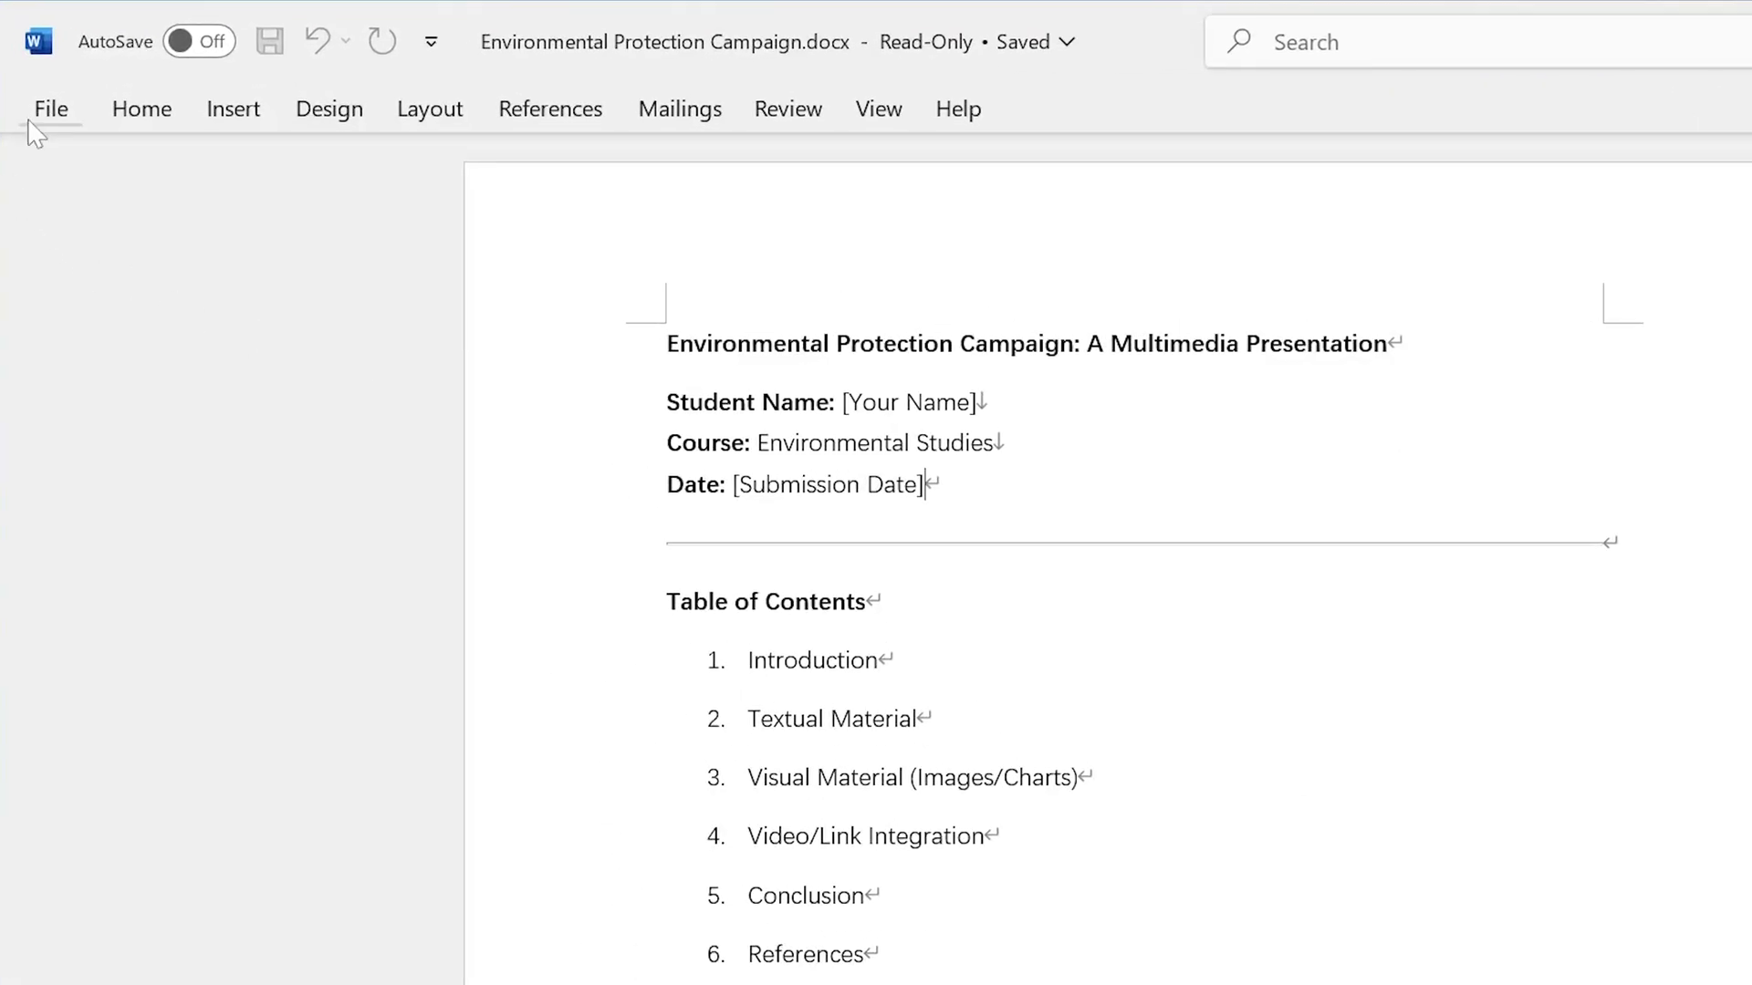
click(50, 109)
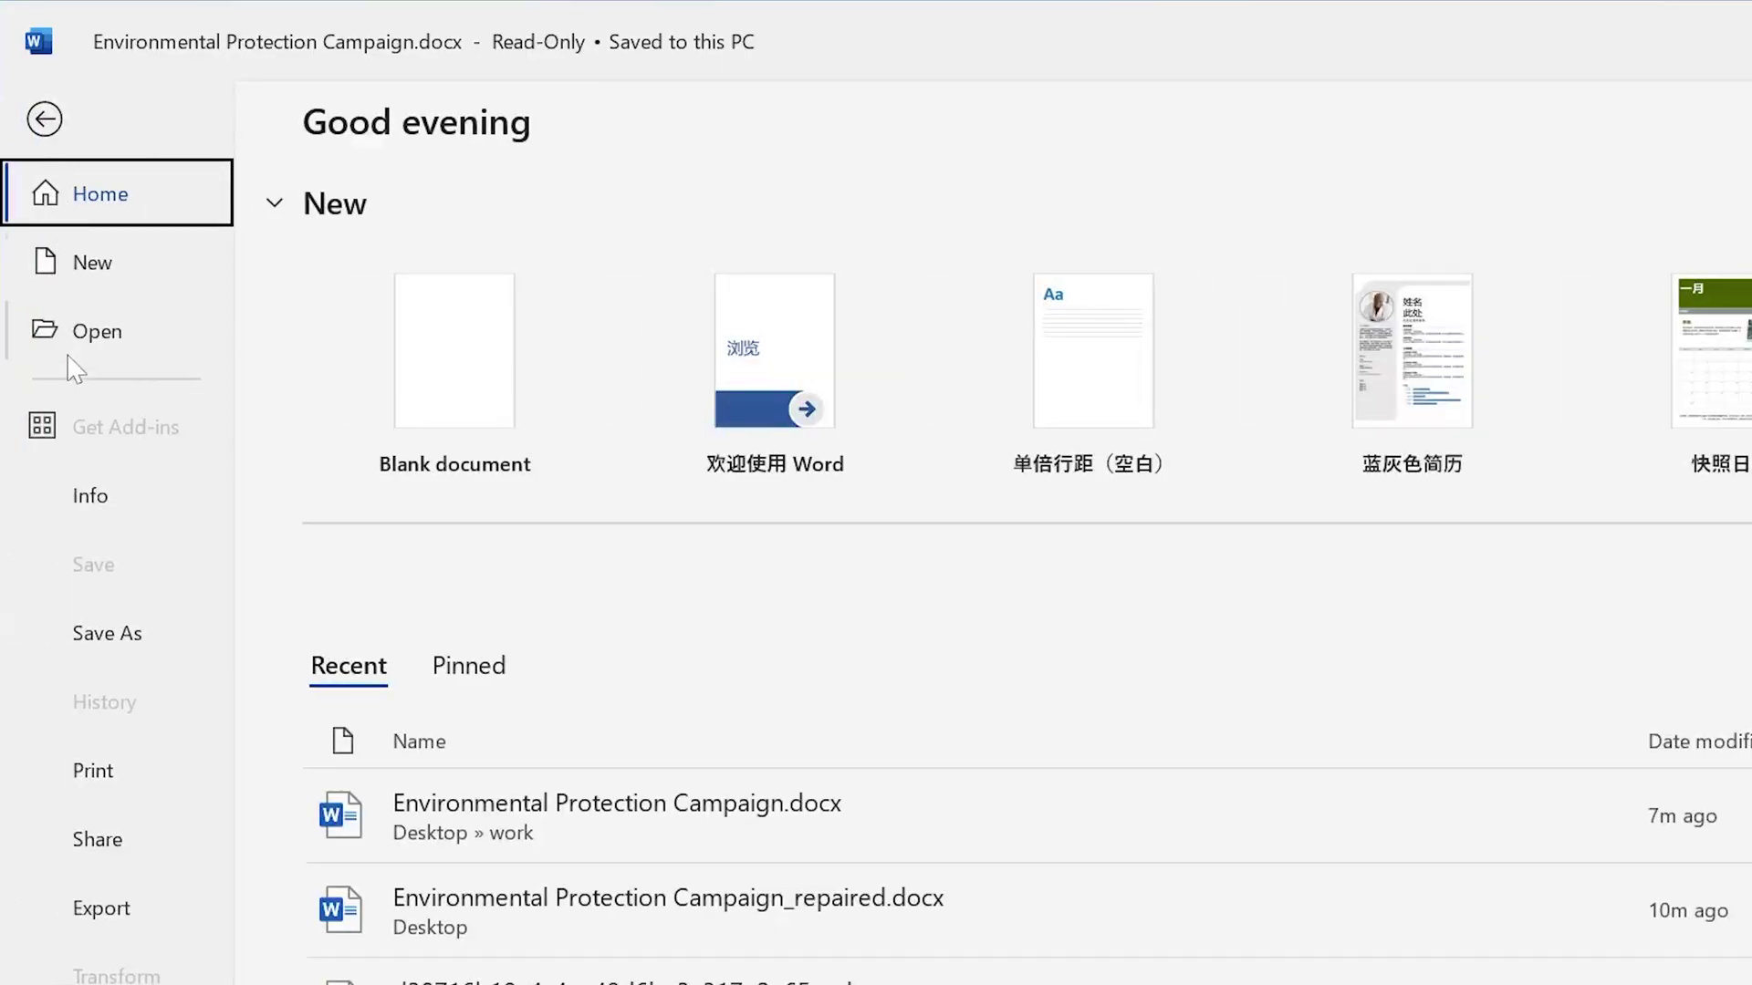
click(91, 500)
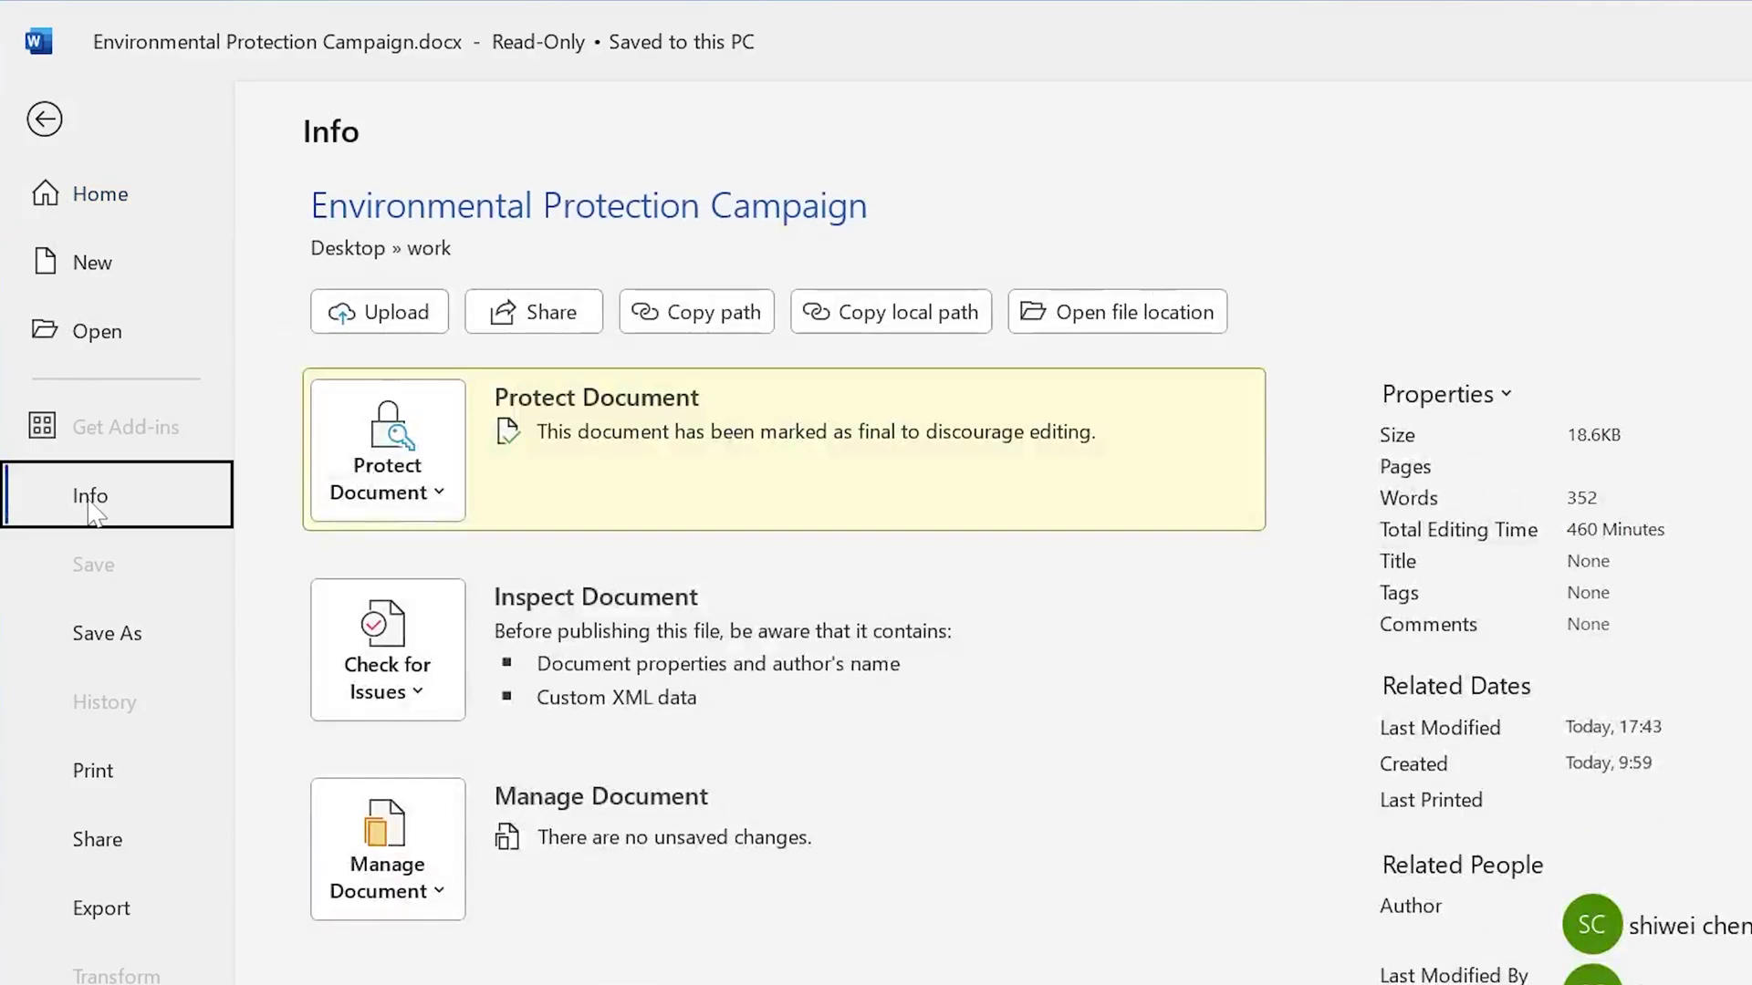
click(423, 518)
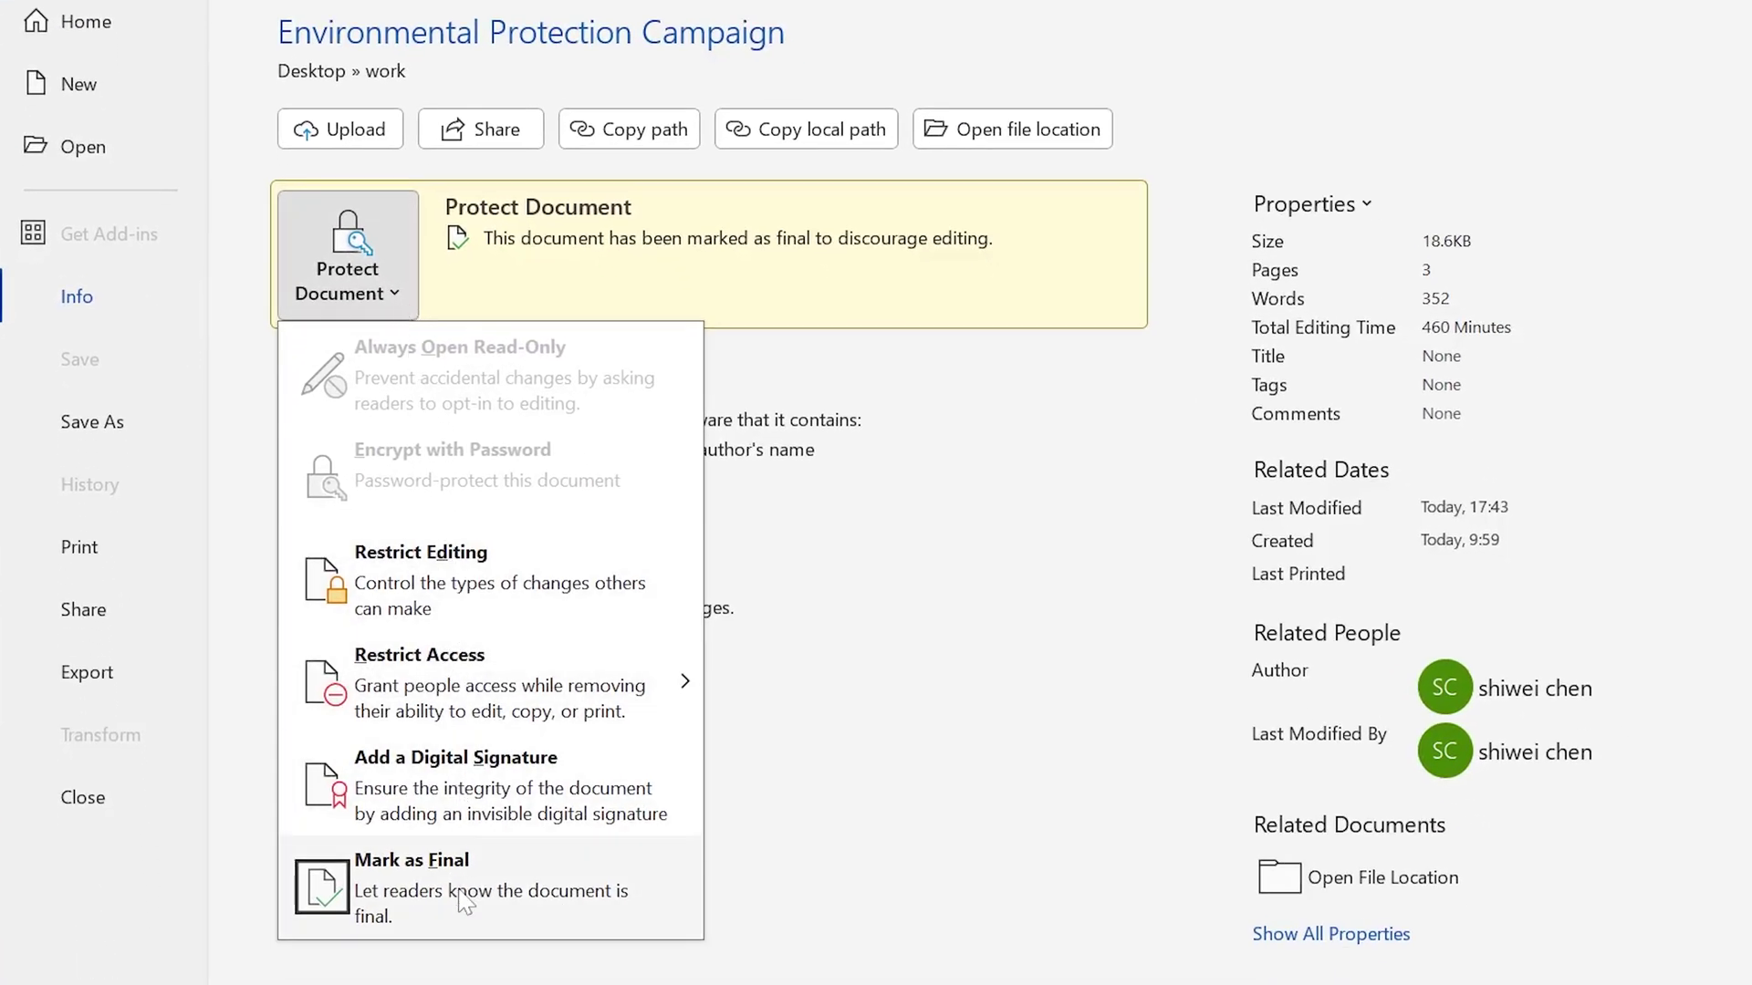
click(460, 910)
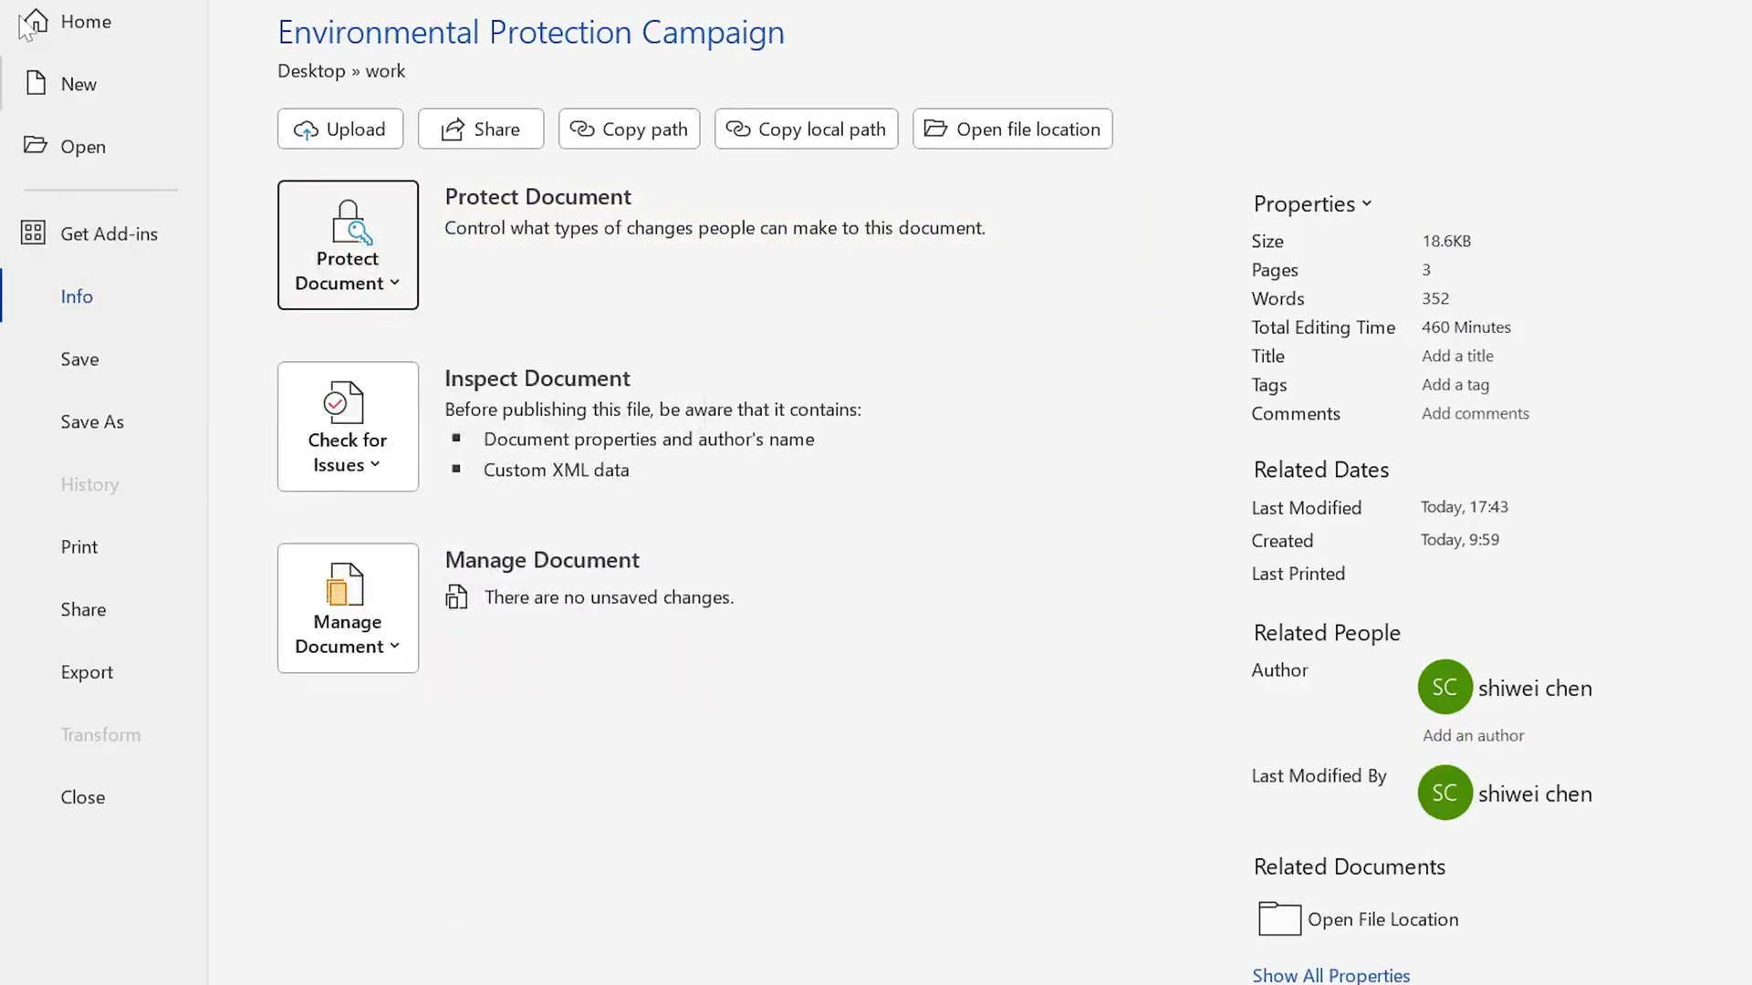
key(Escape)
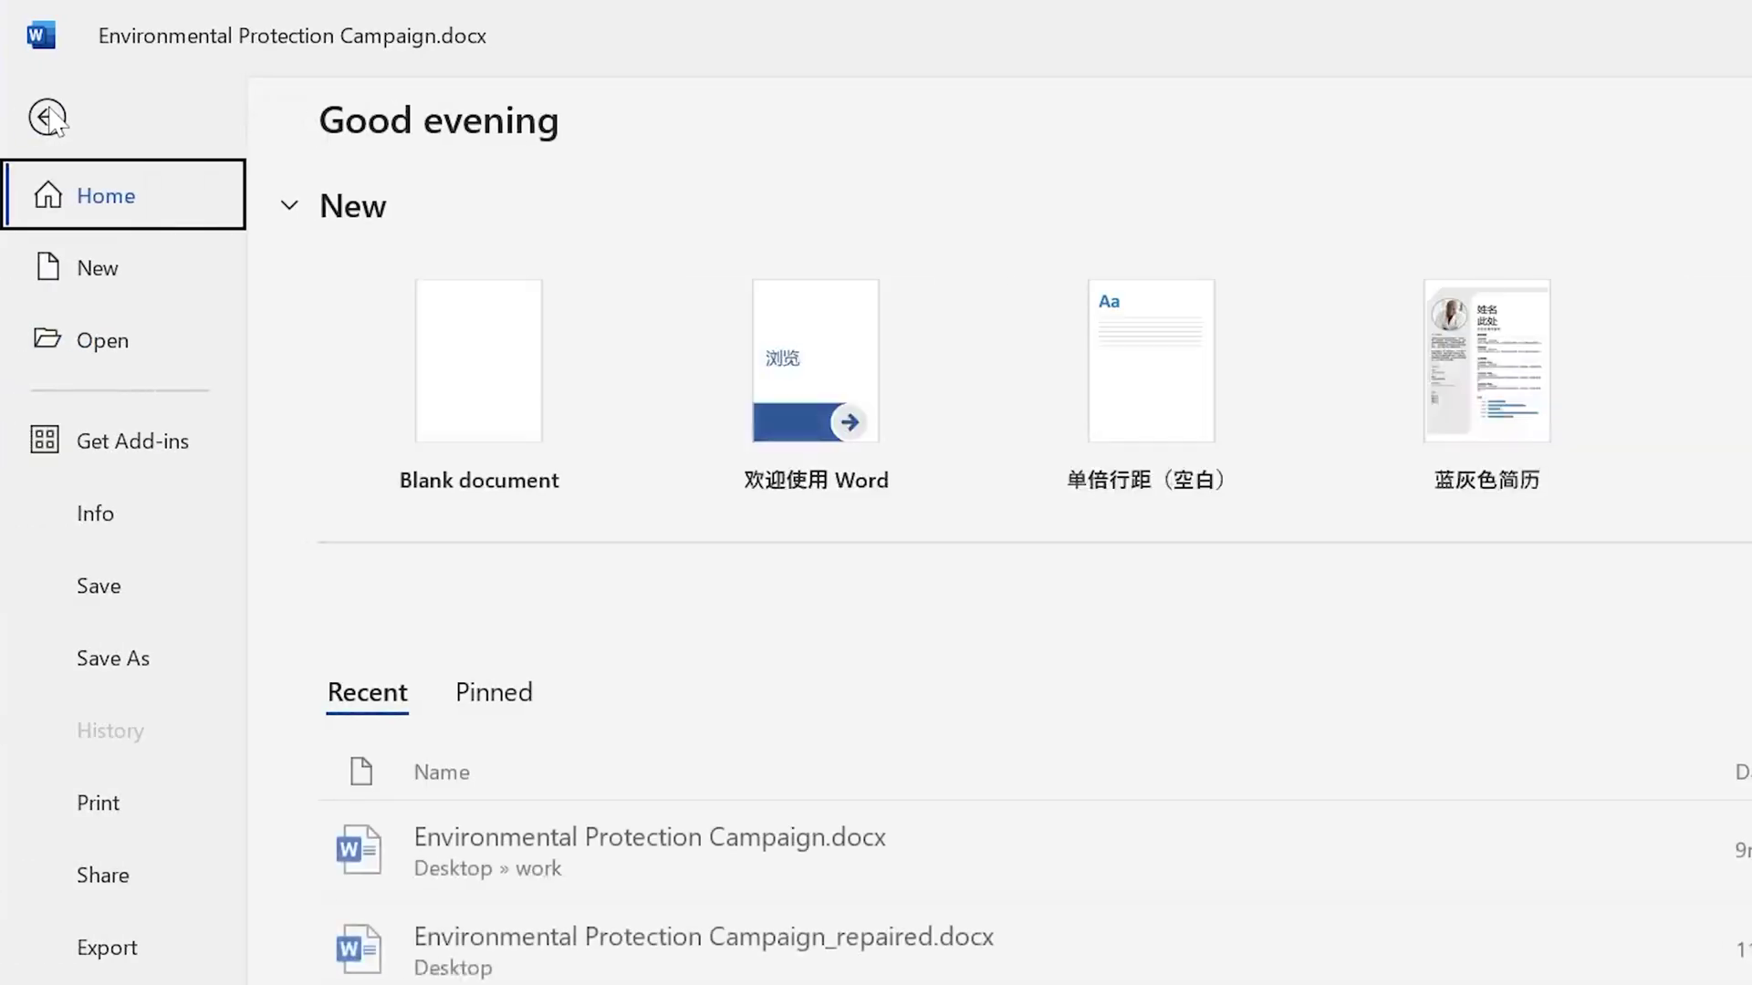
Step: Stop the Restrict Editing protection with the password, then type 2025 after the Date placeholder
click(102, 515)
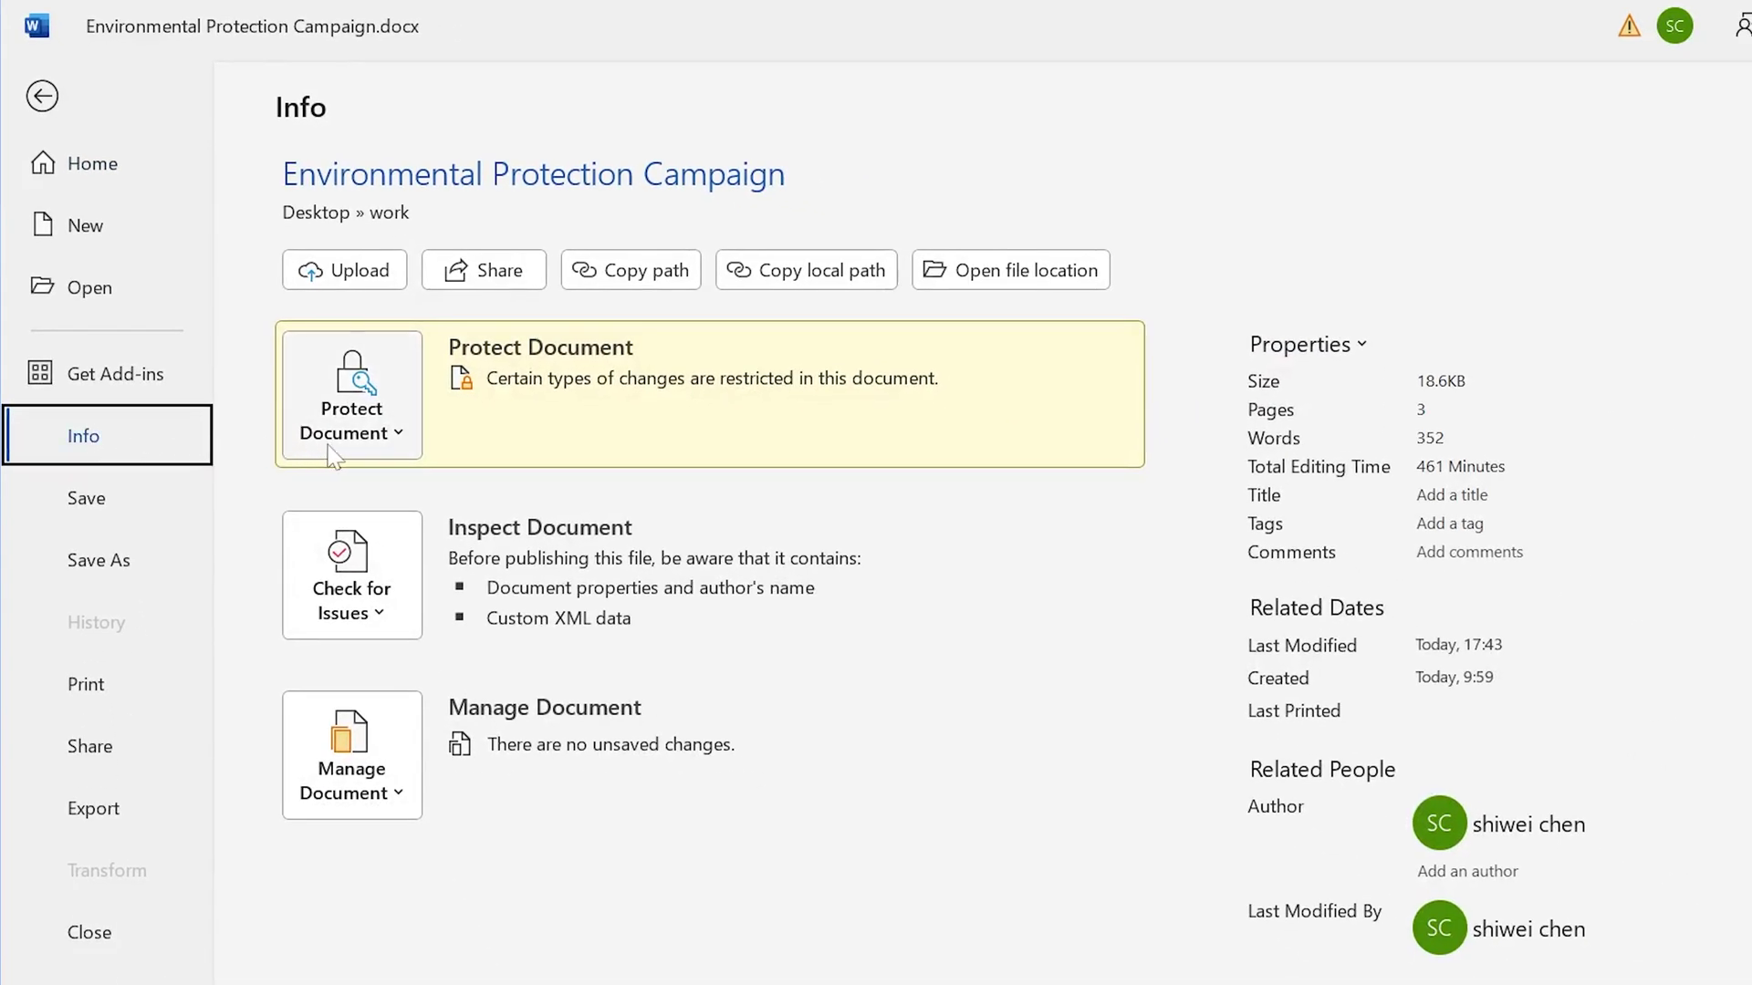
click(386, 443)
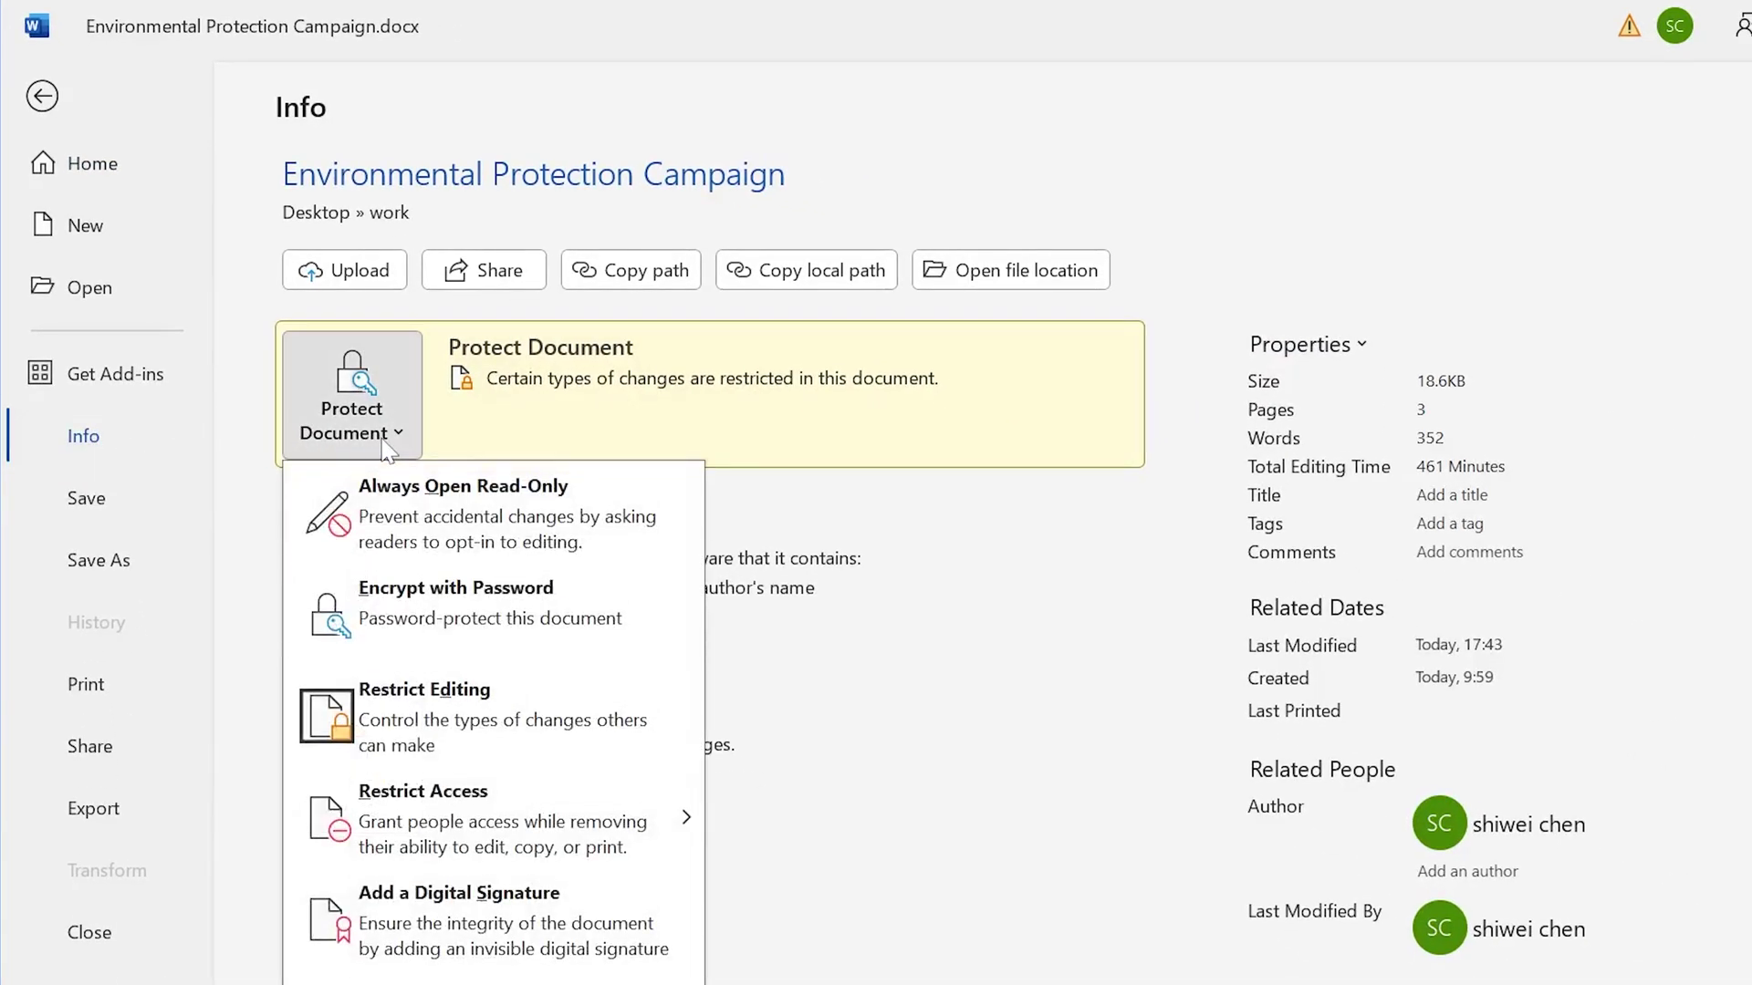
click(458, 728)
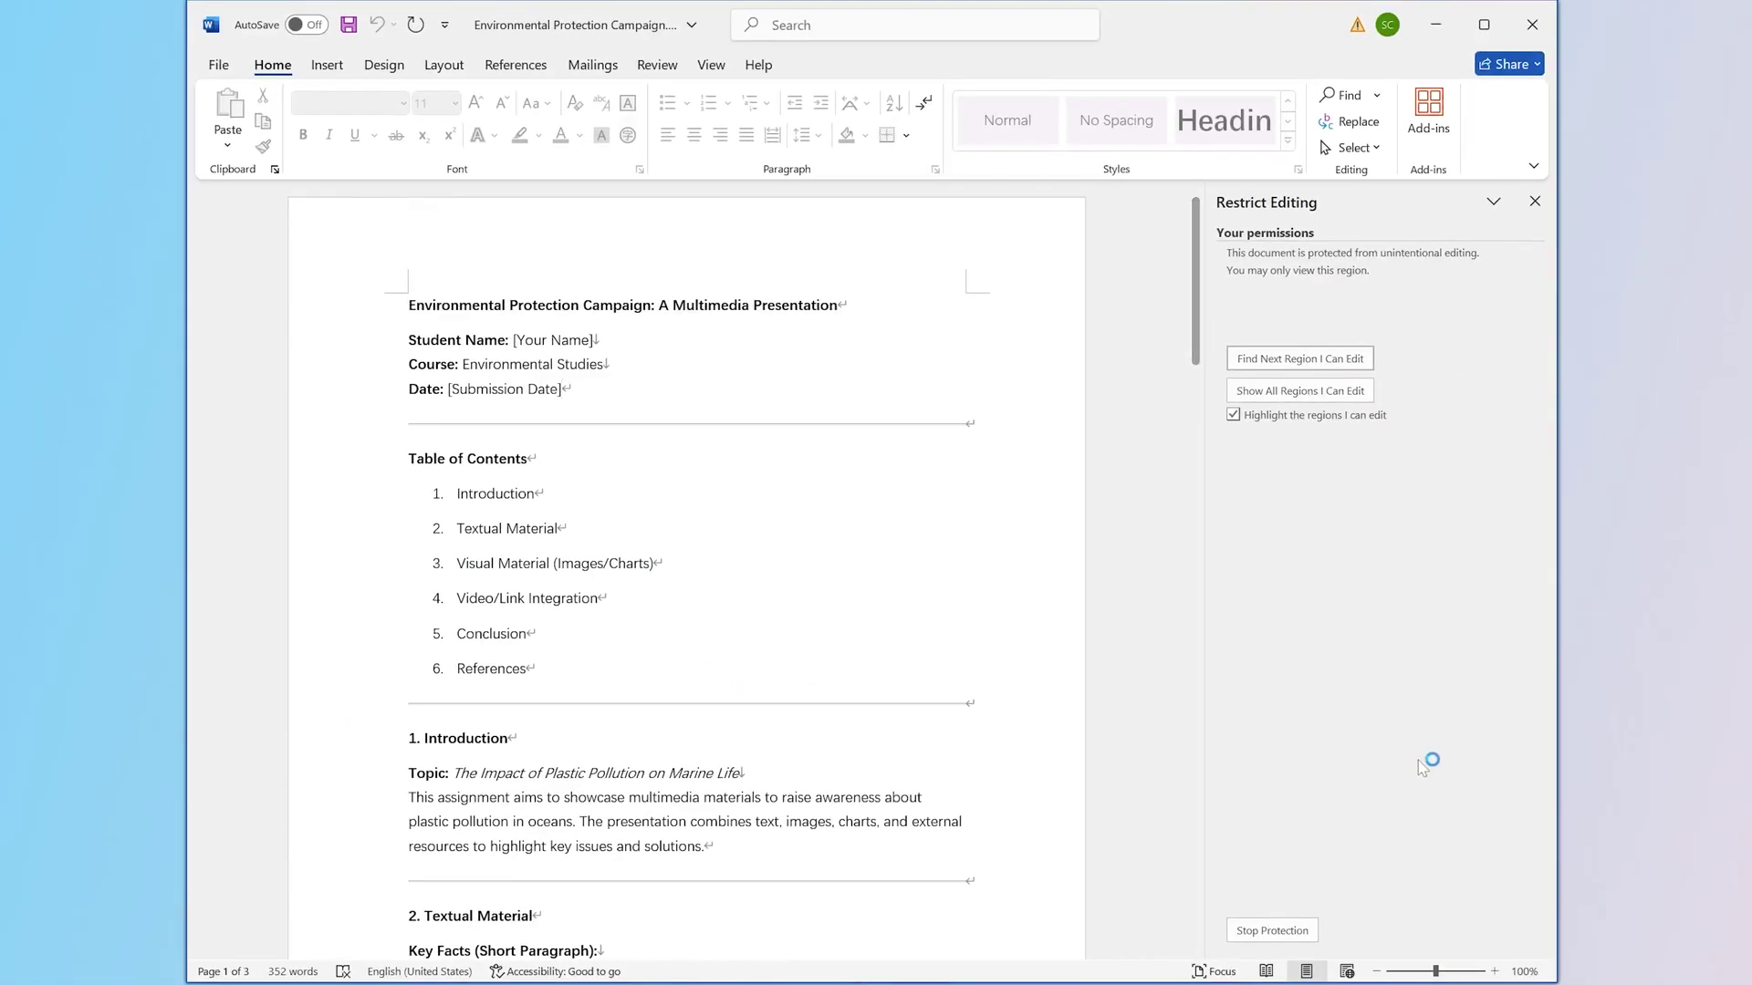
click(1277, 931)
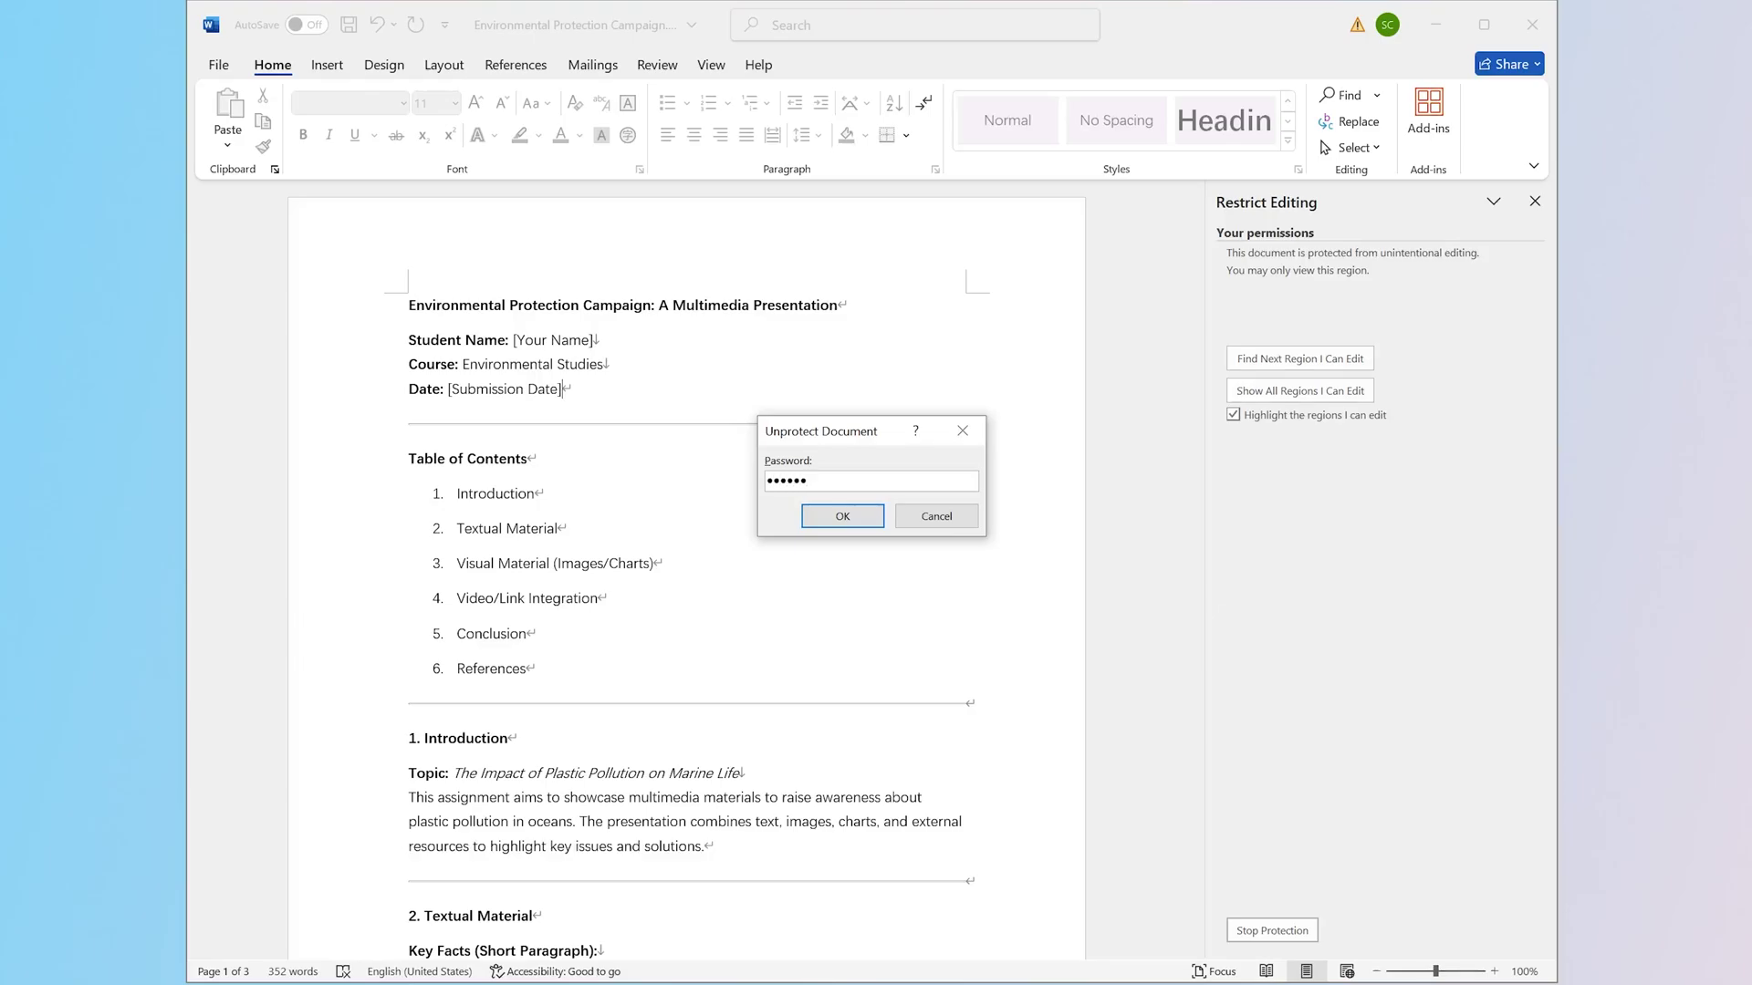
click(842, 516)
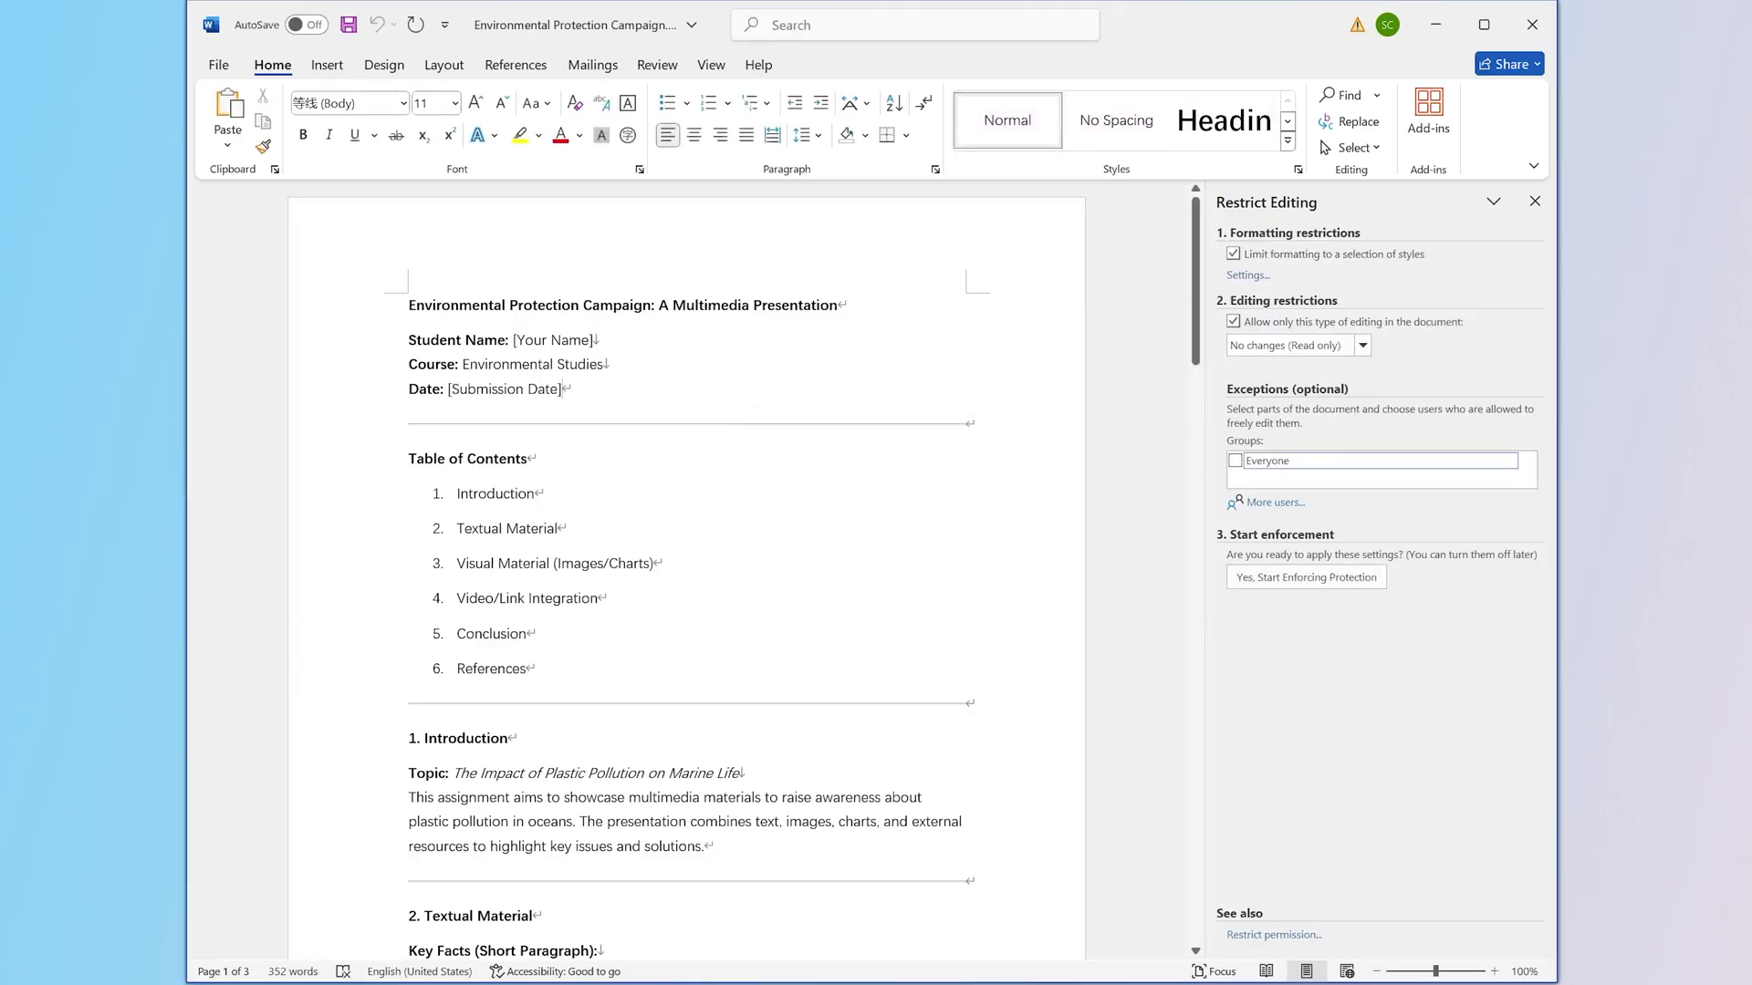
text(2025)
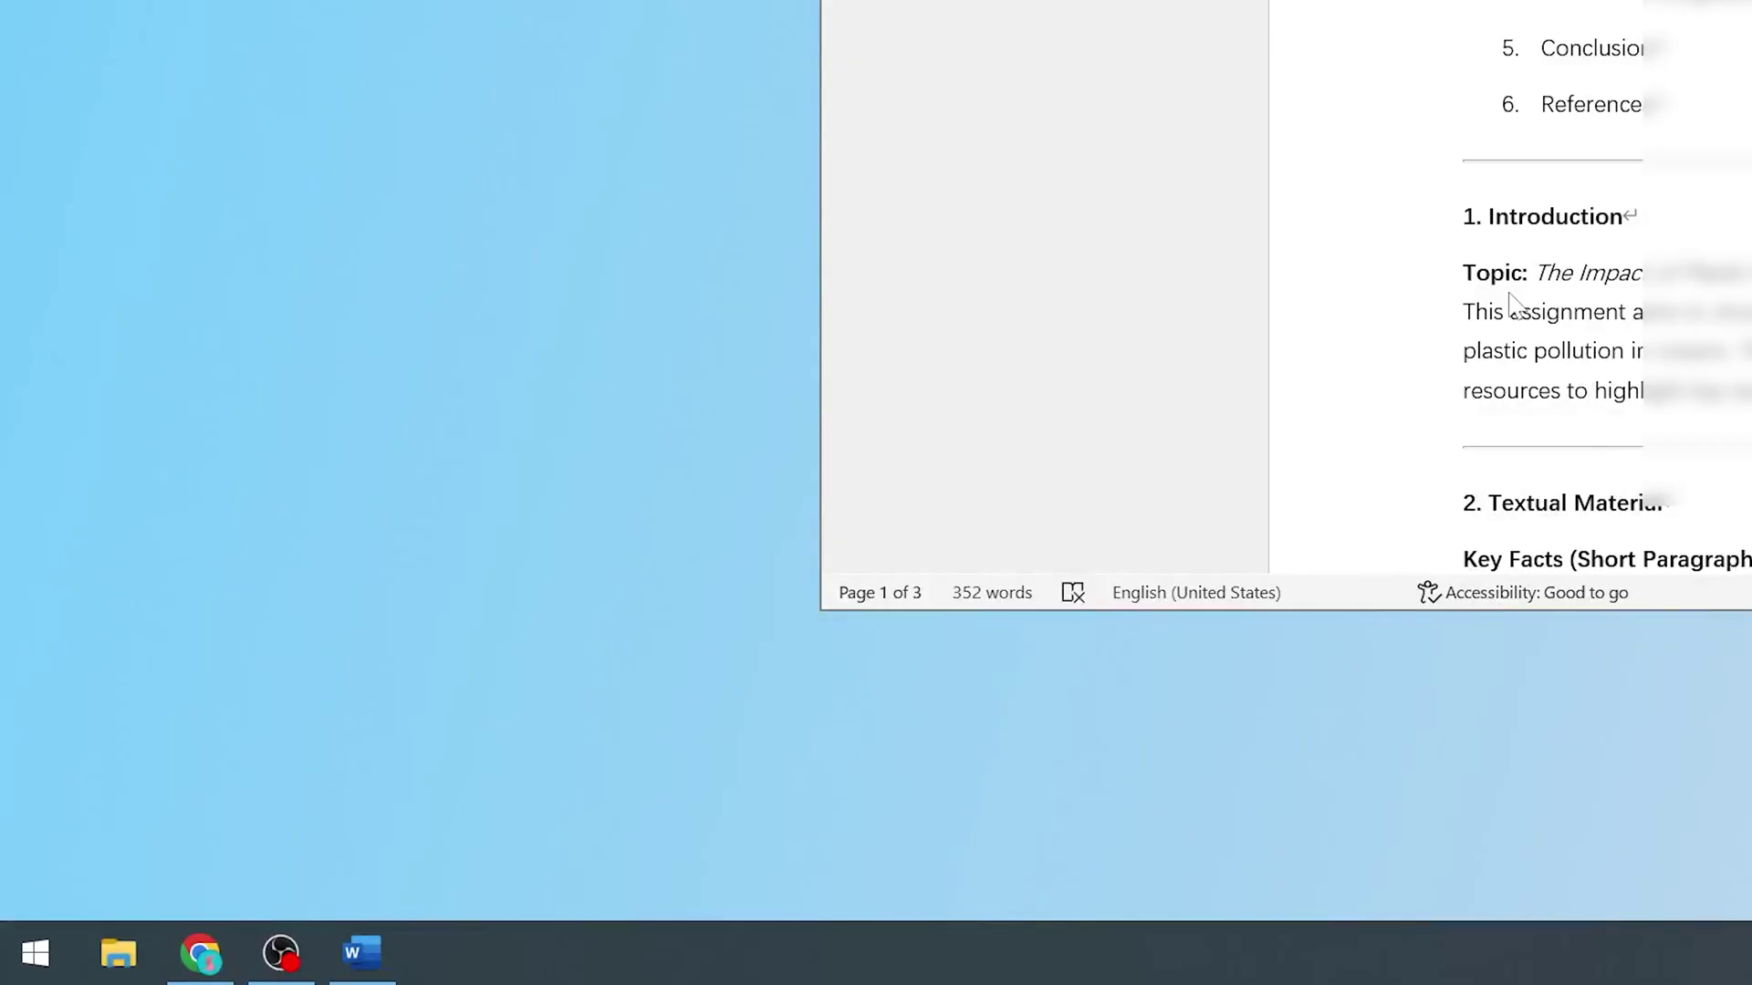
Step: In File Explorer, go from drive C: through Program Files and Microsoft Office into Office16
click(120, 954)
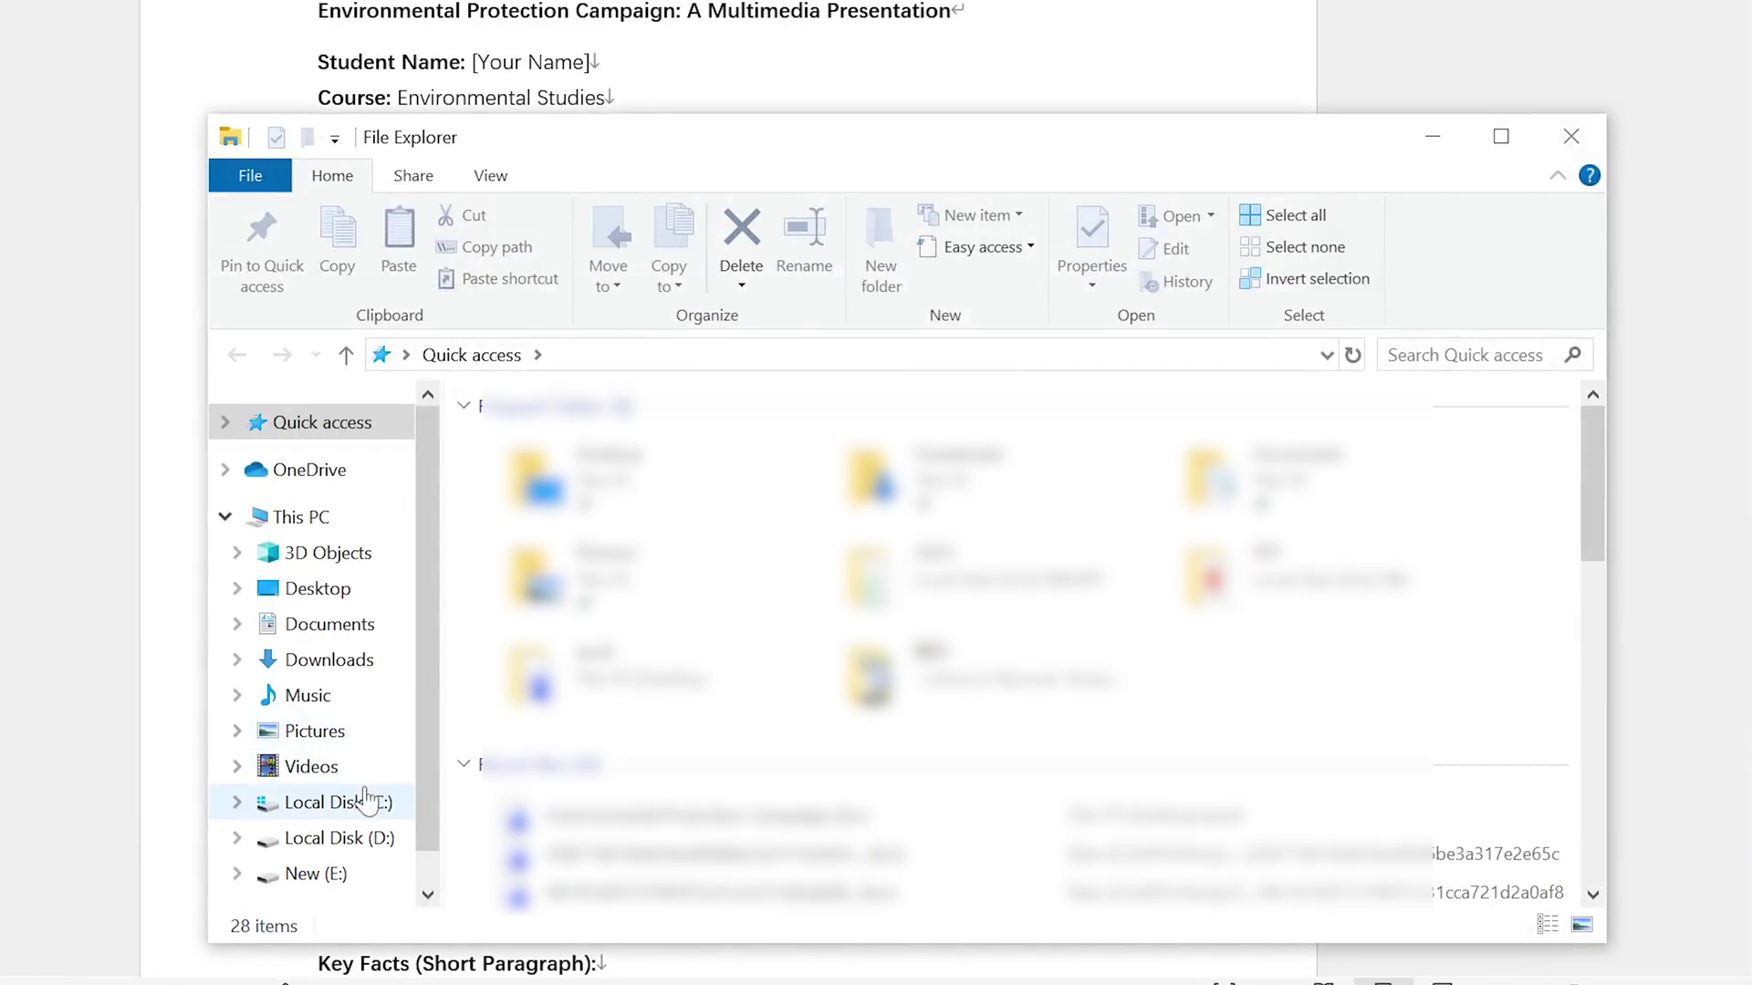
click(357, 803)
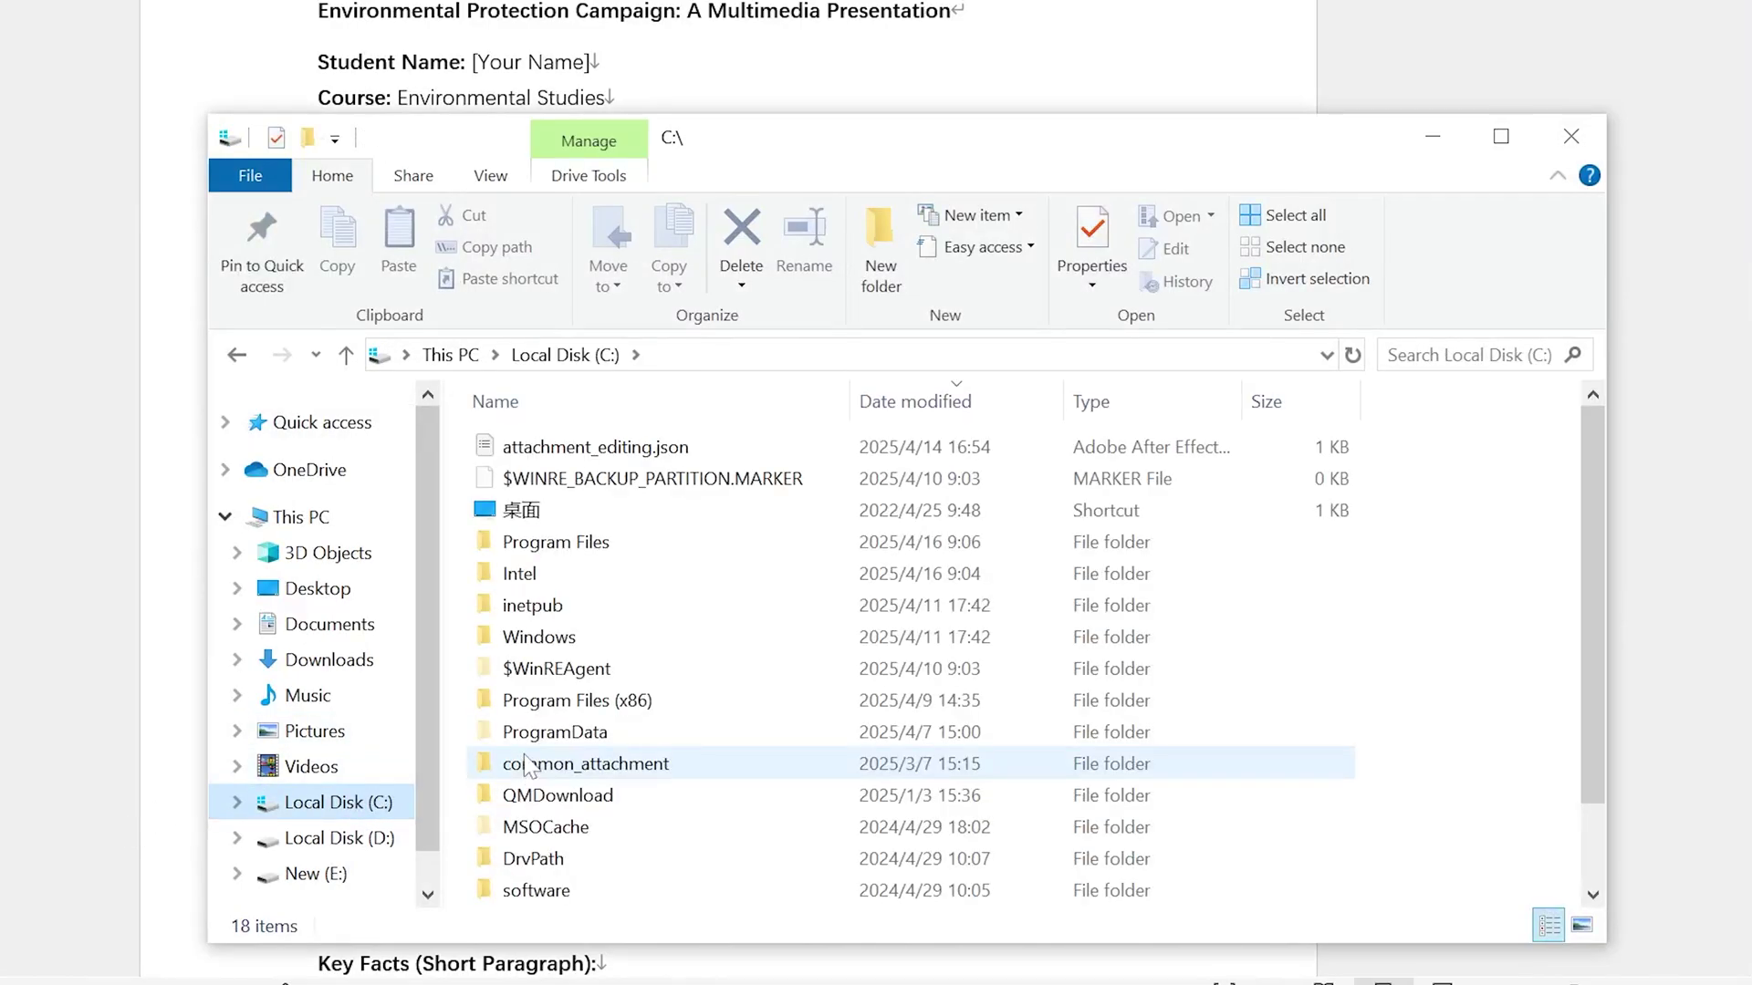
double_click(640, 540)
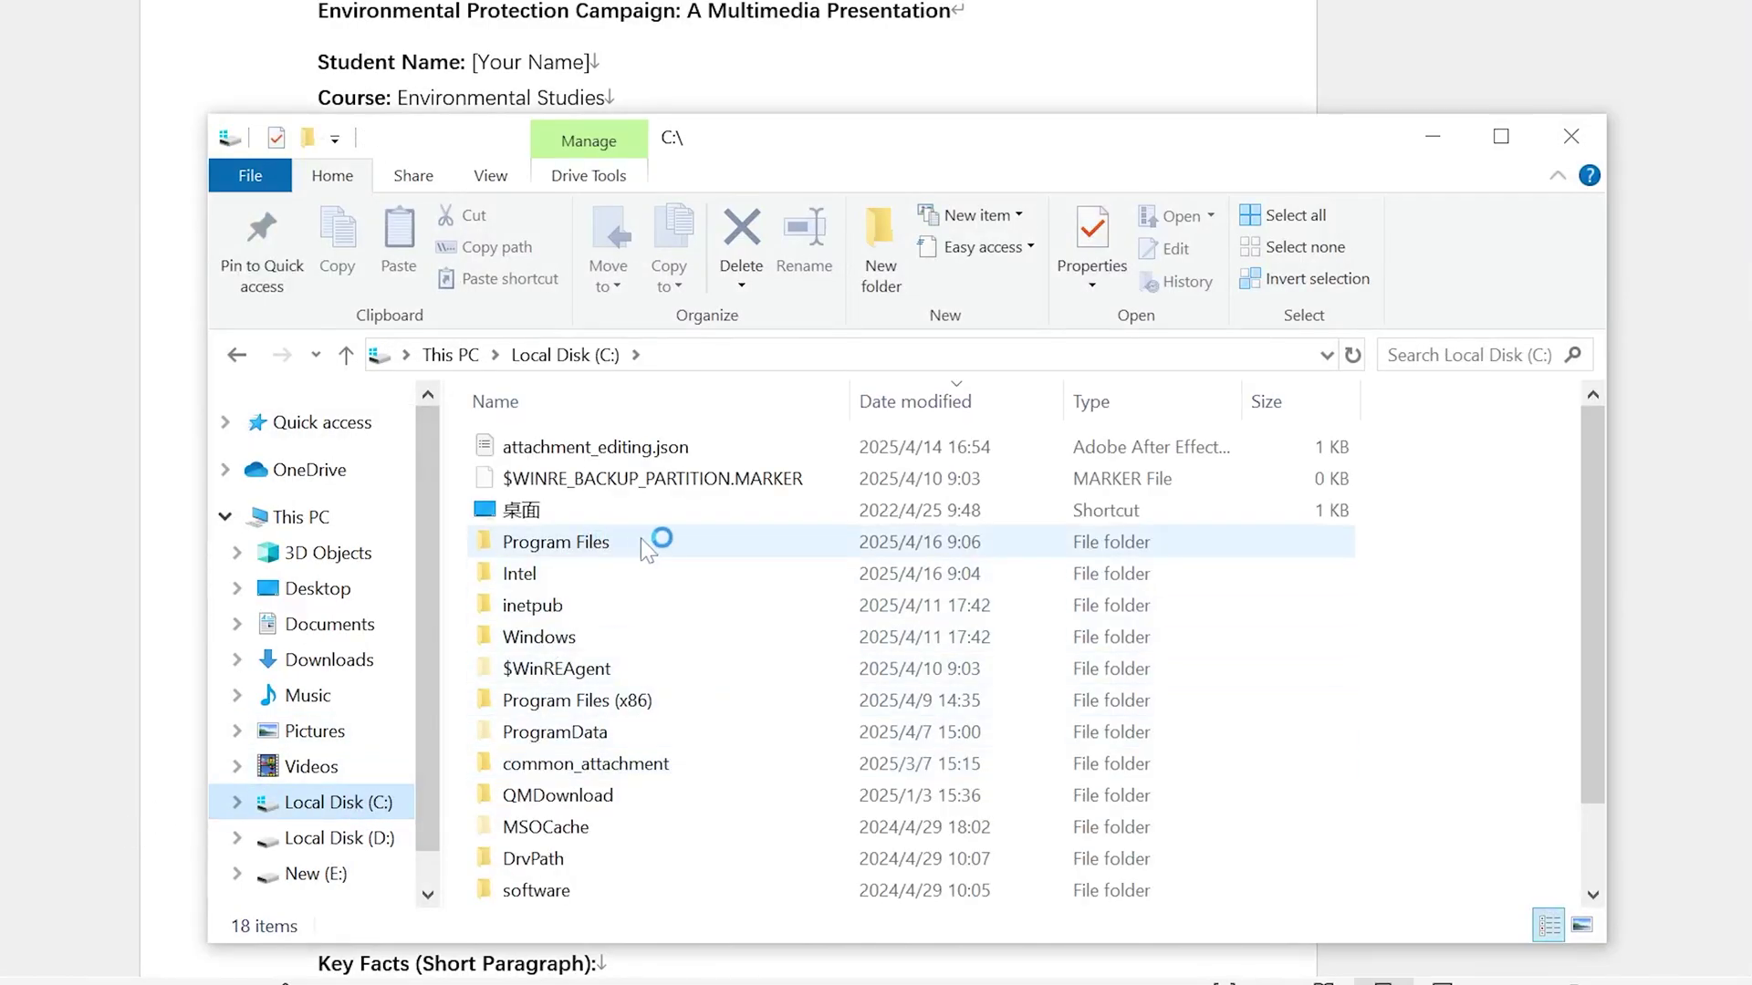
click(641, 540)
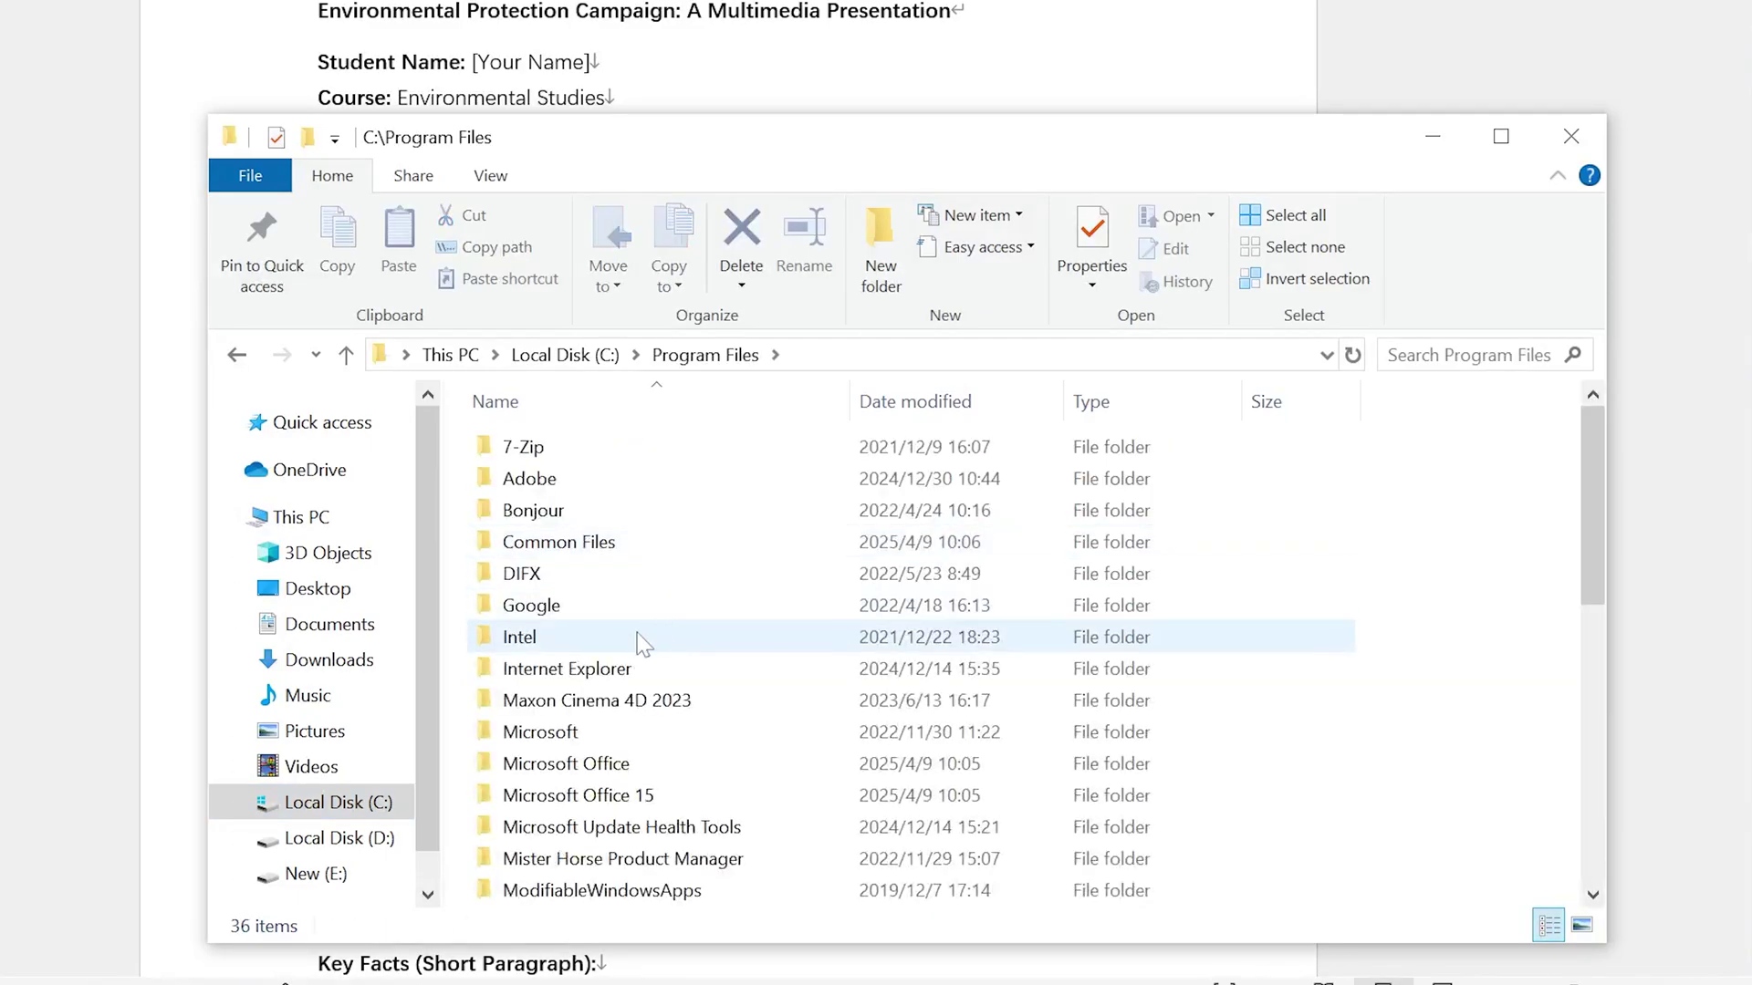
scroll(785, 671, down, 3)
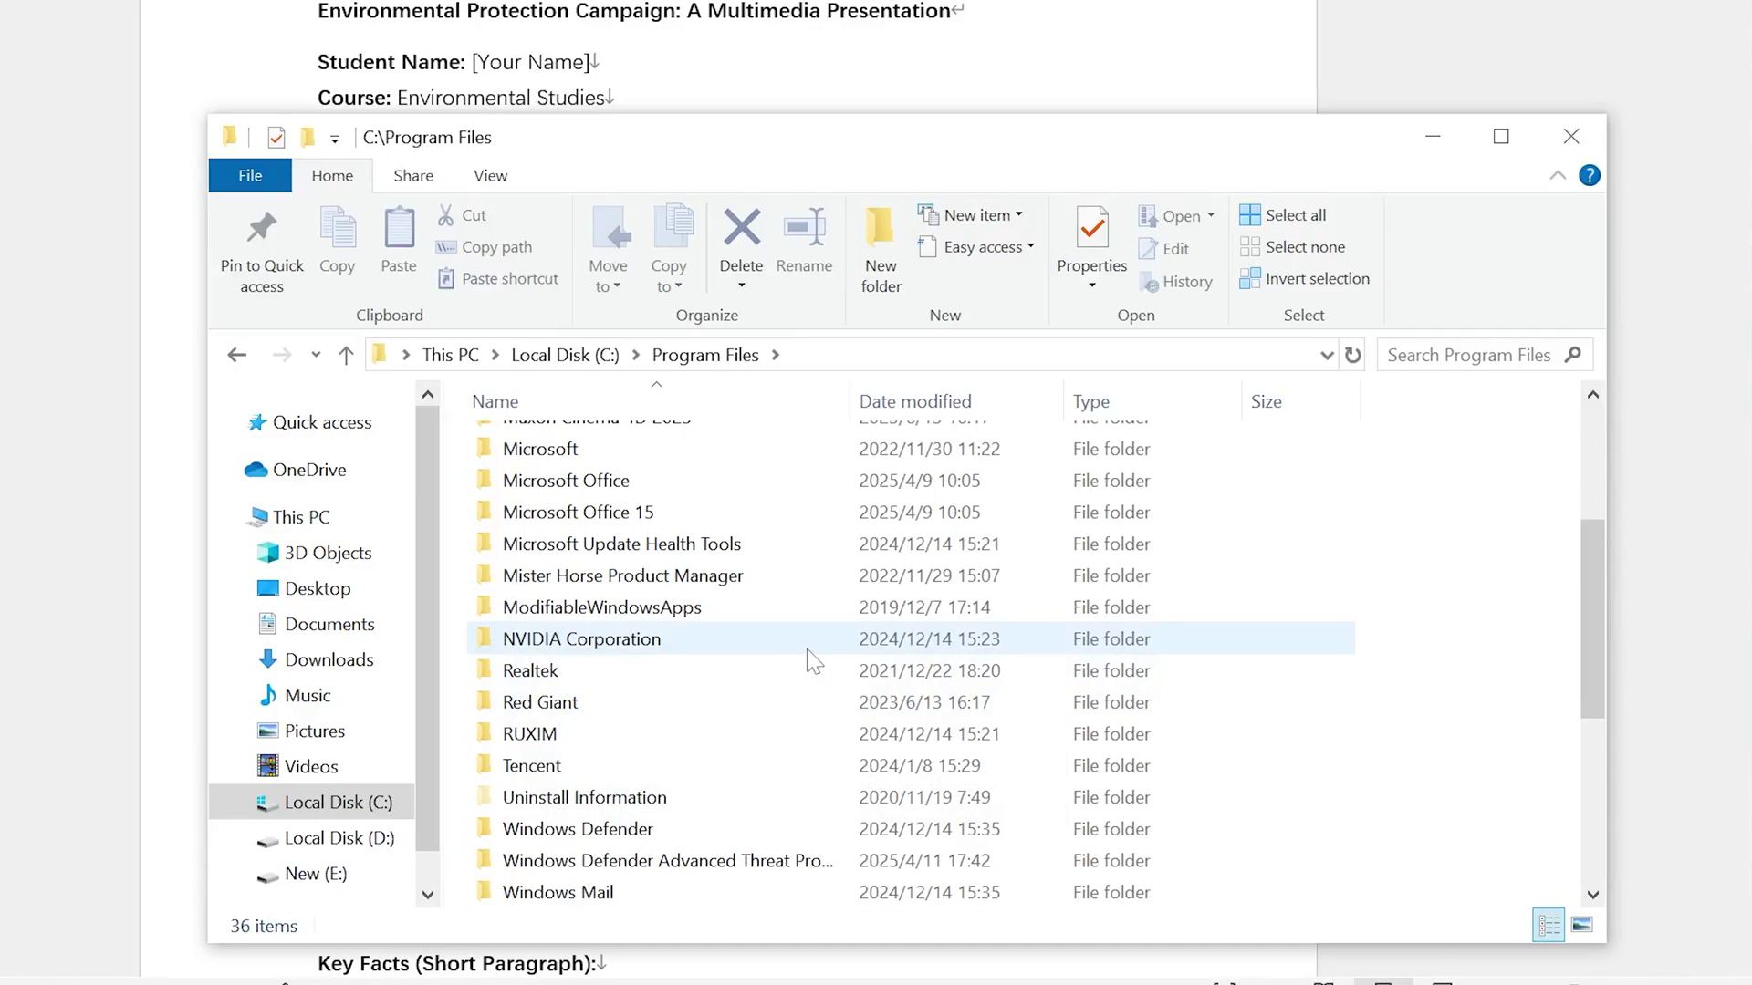
scroll(808, 650, up, 2)
click(684, 659)
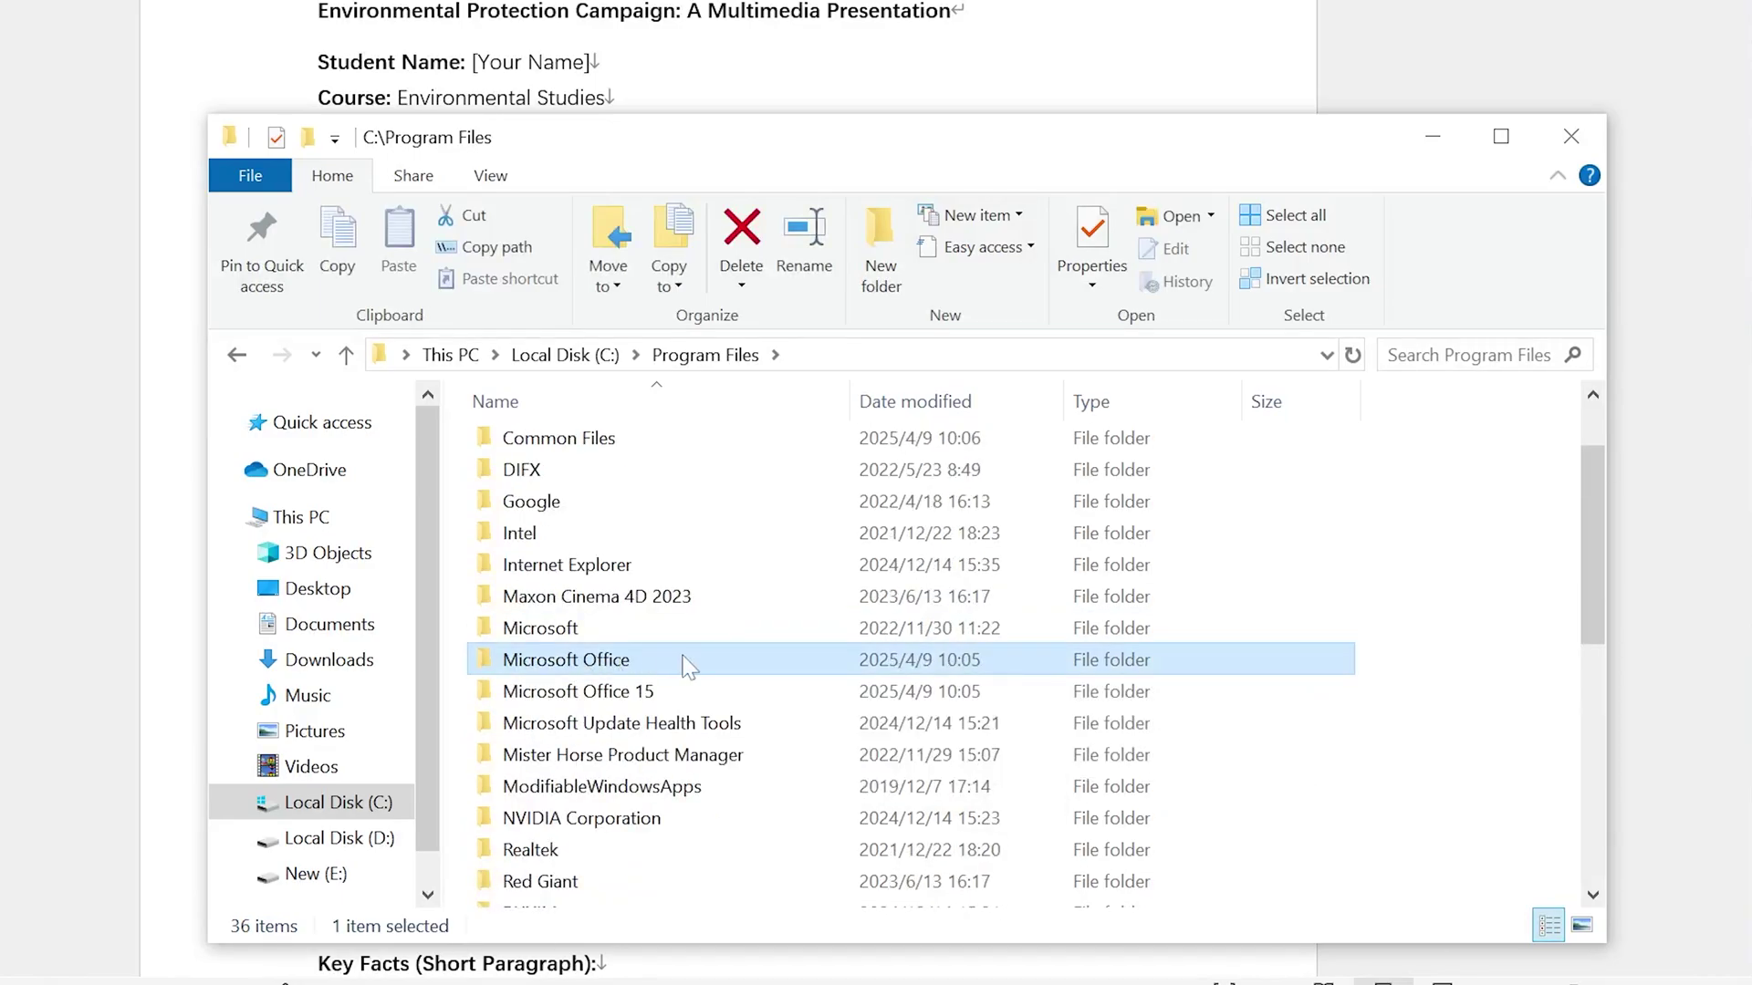
double_click(685, 659)
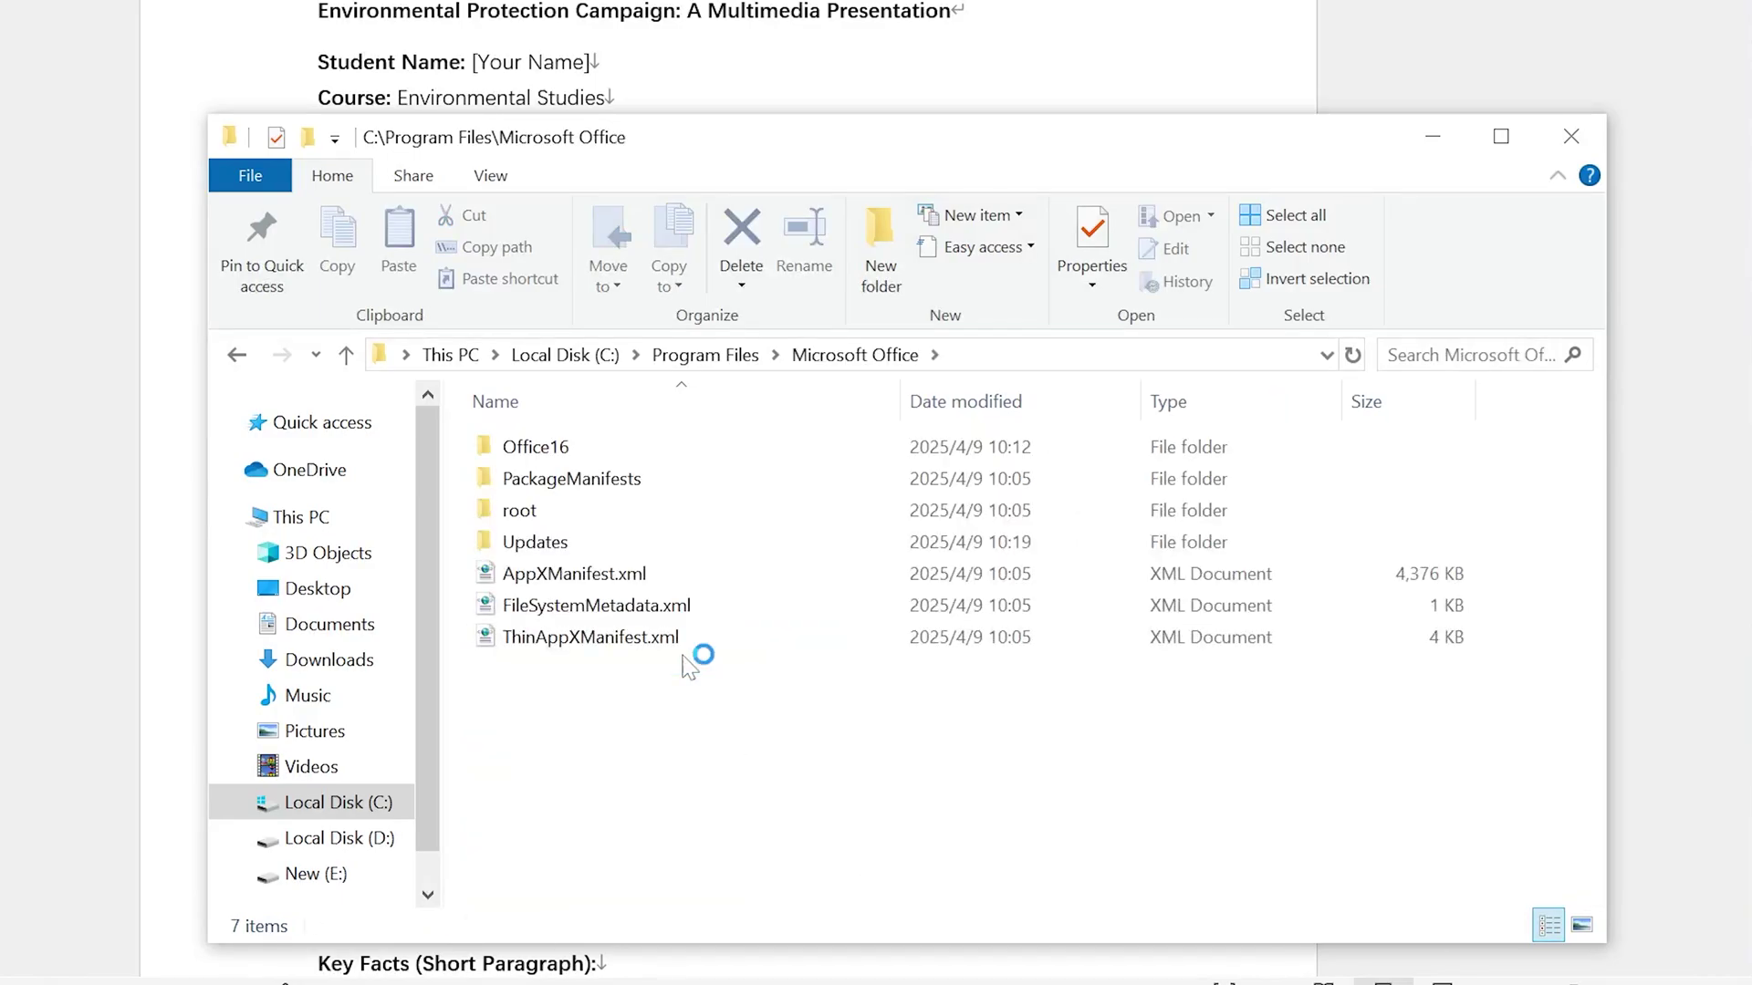
double_click(564, 454)
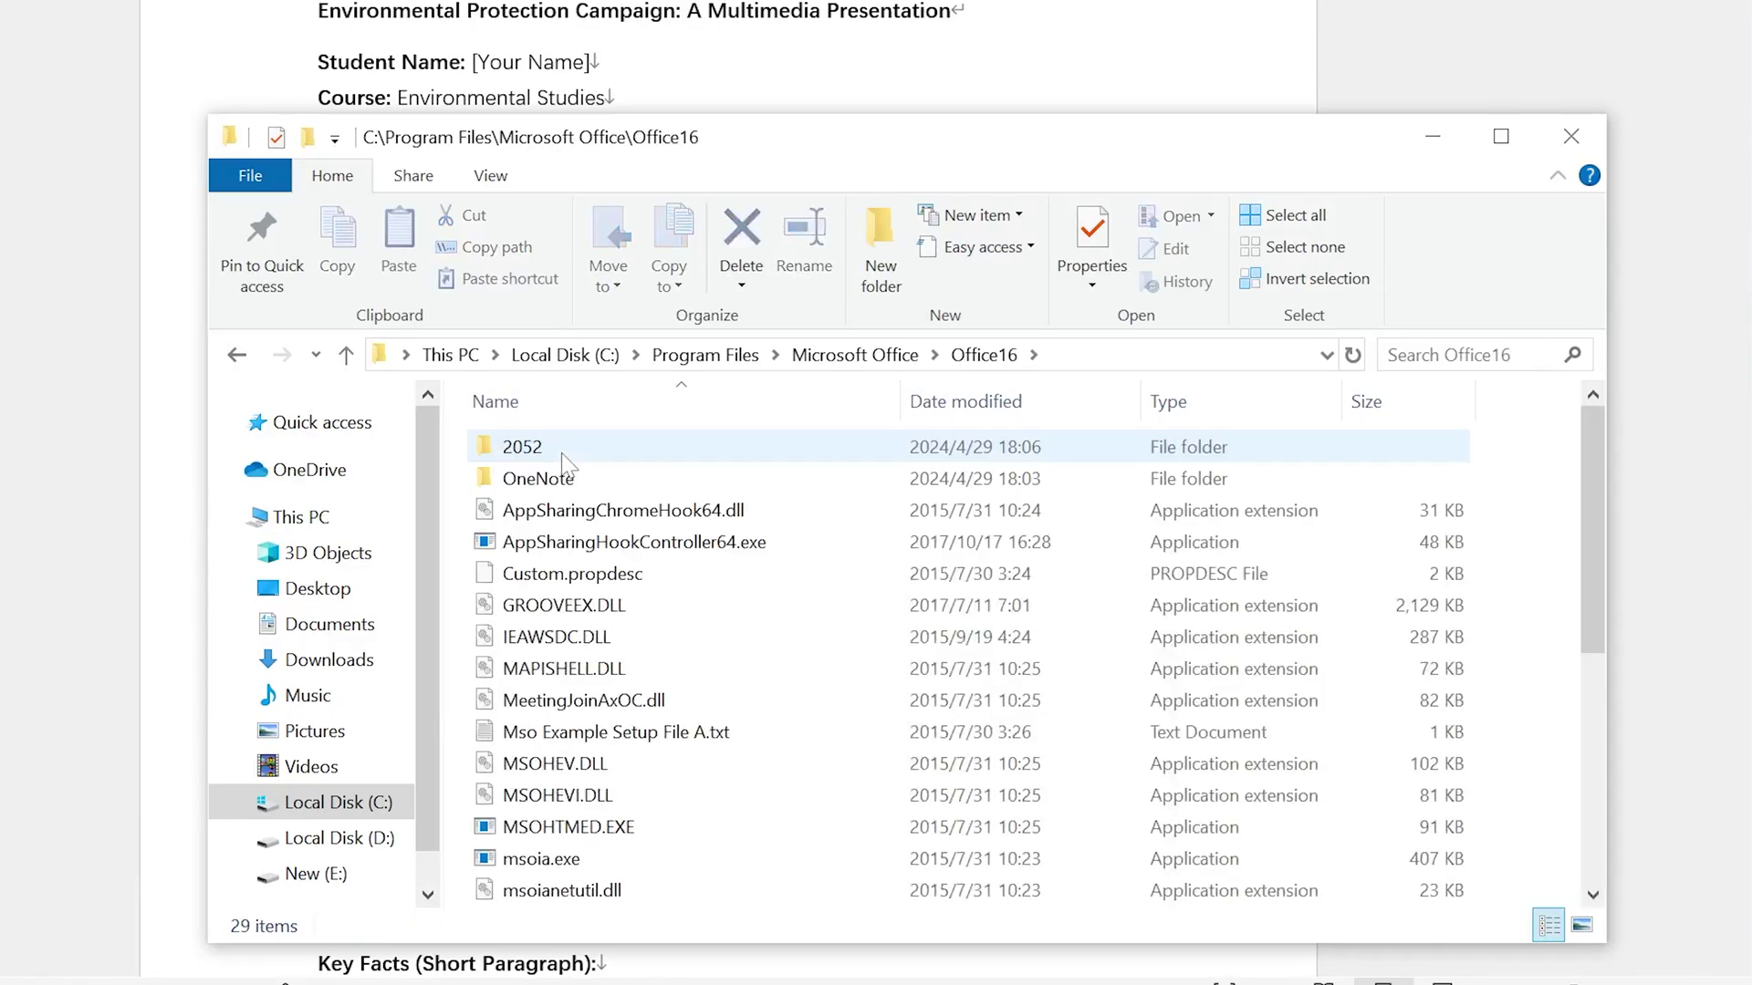
scroll(563, 461, down, 5)
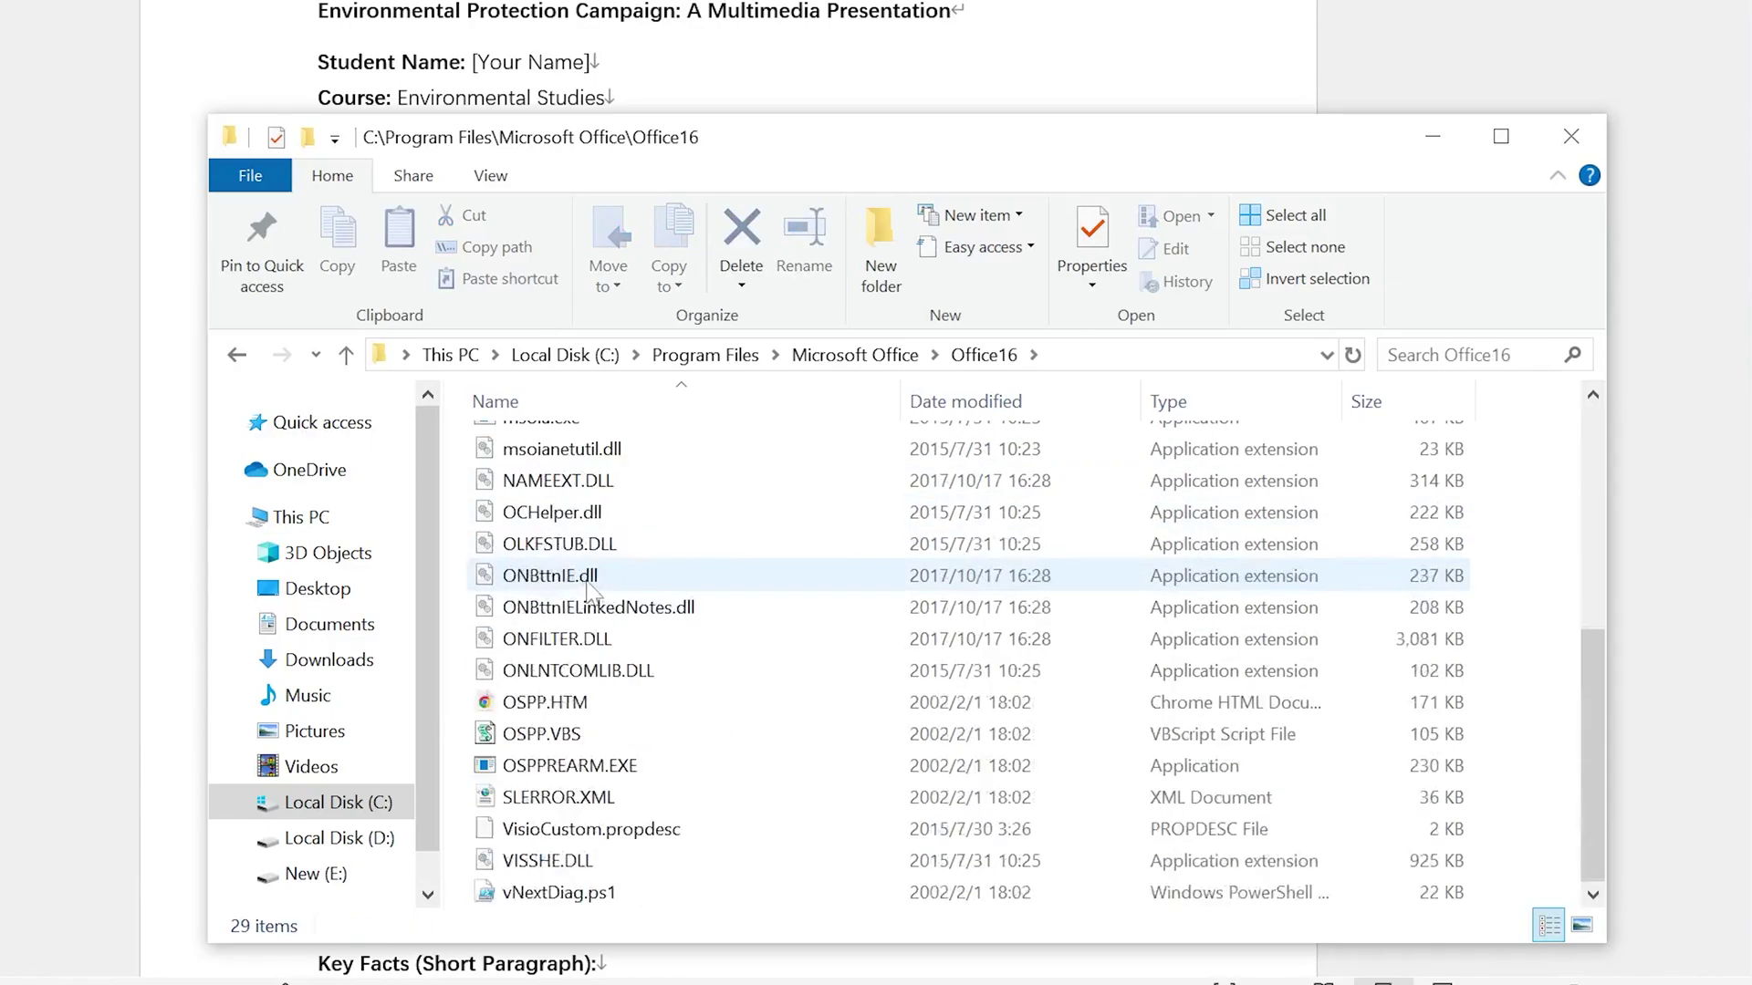
Step: Run OSPPREARM.EXE as administrator three times
click(584, 768)
right_click(719, 771)
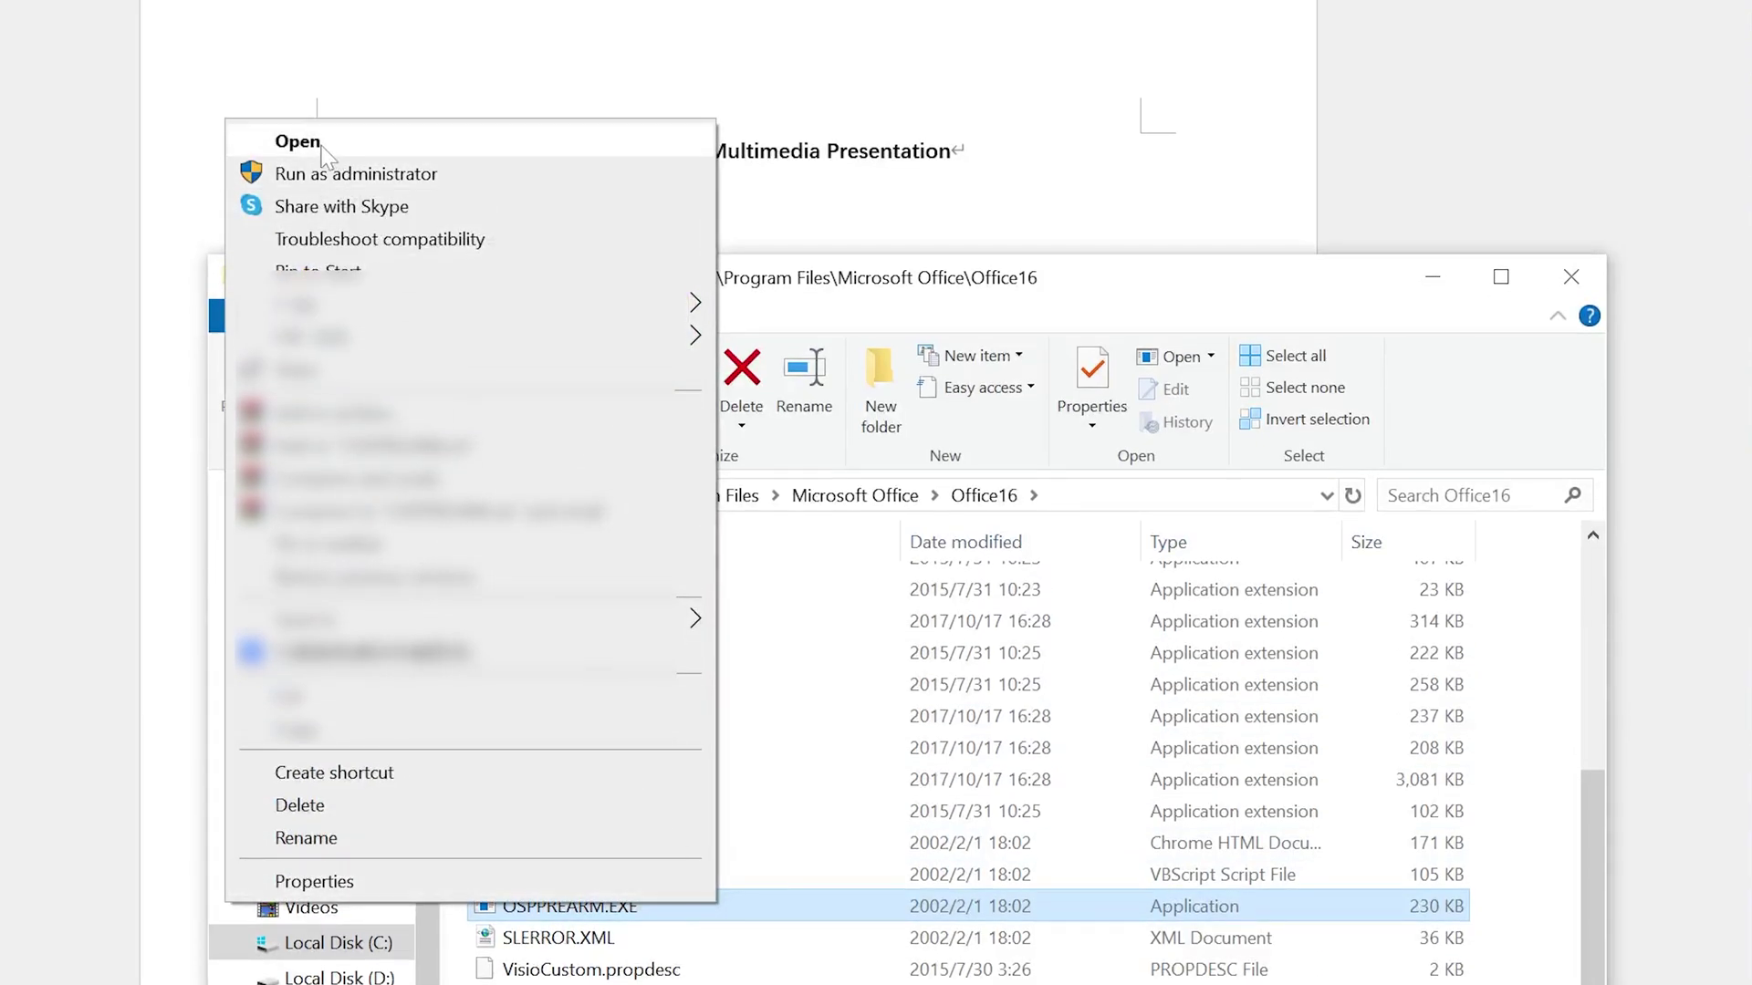
click(315, 175)
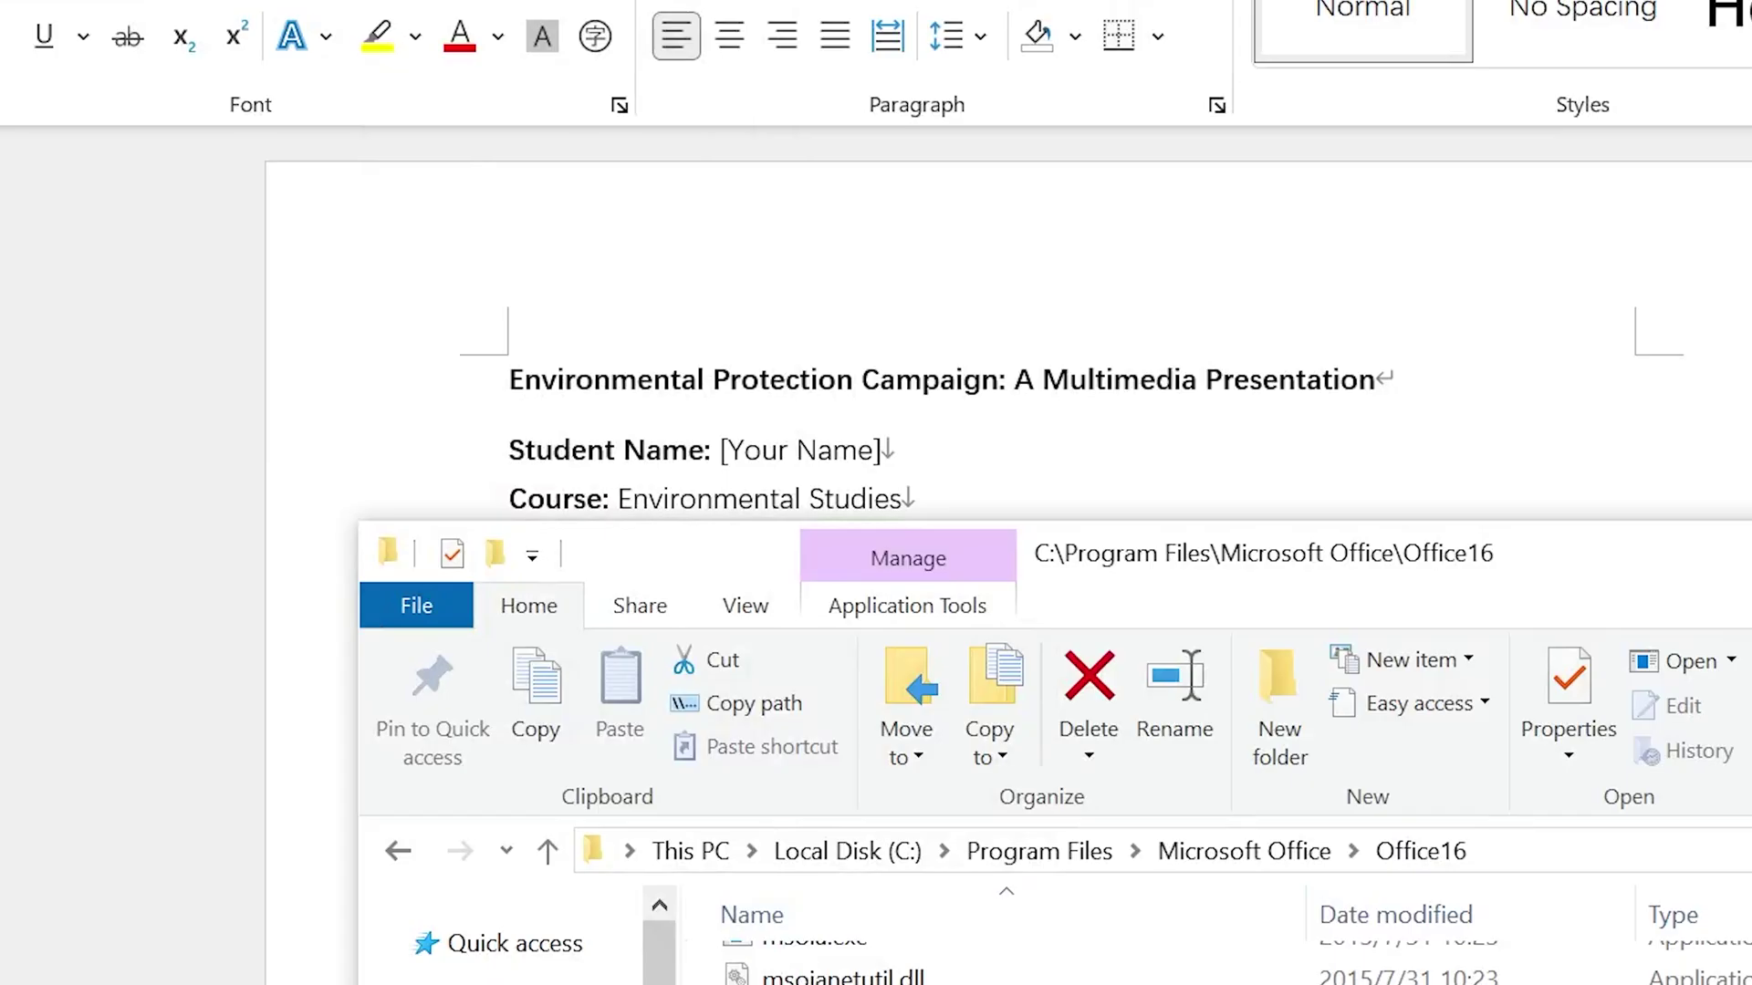
right_click(663, 933)
click(438, 407)
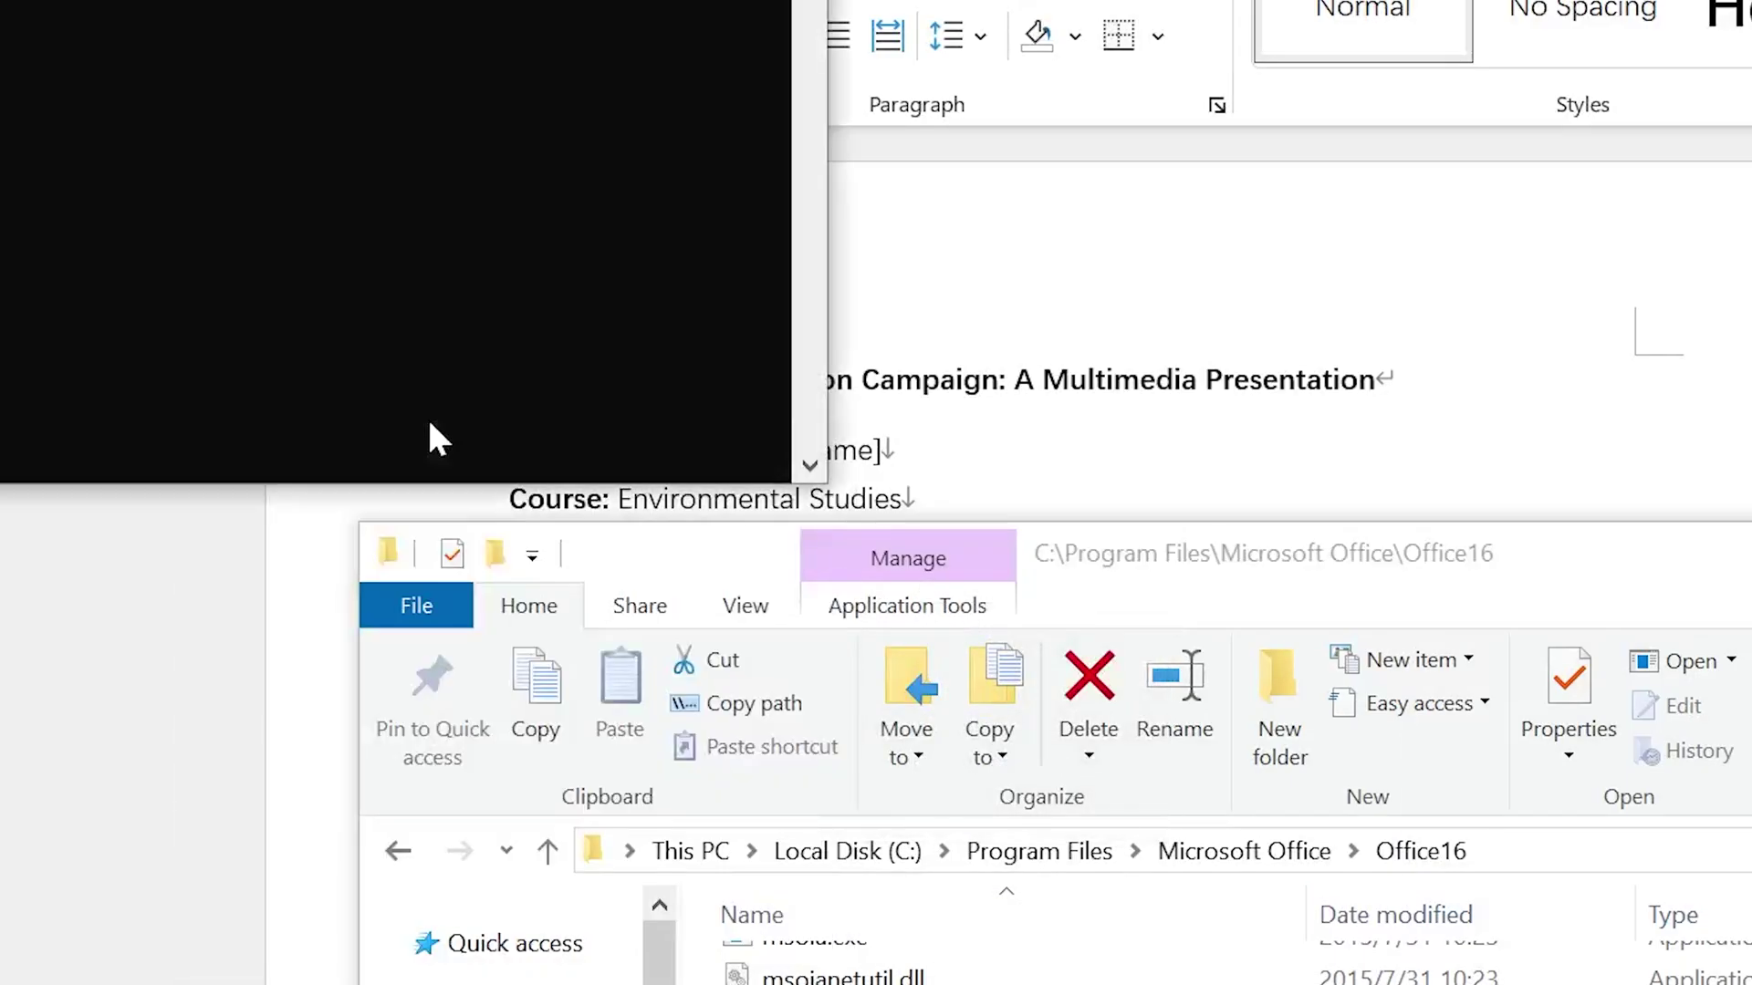
right_click(430, 474)
click(402, 411)
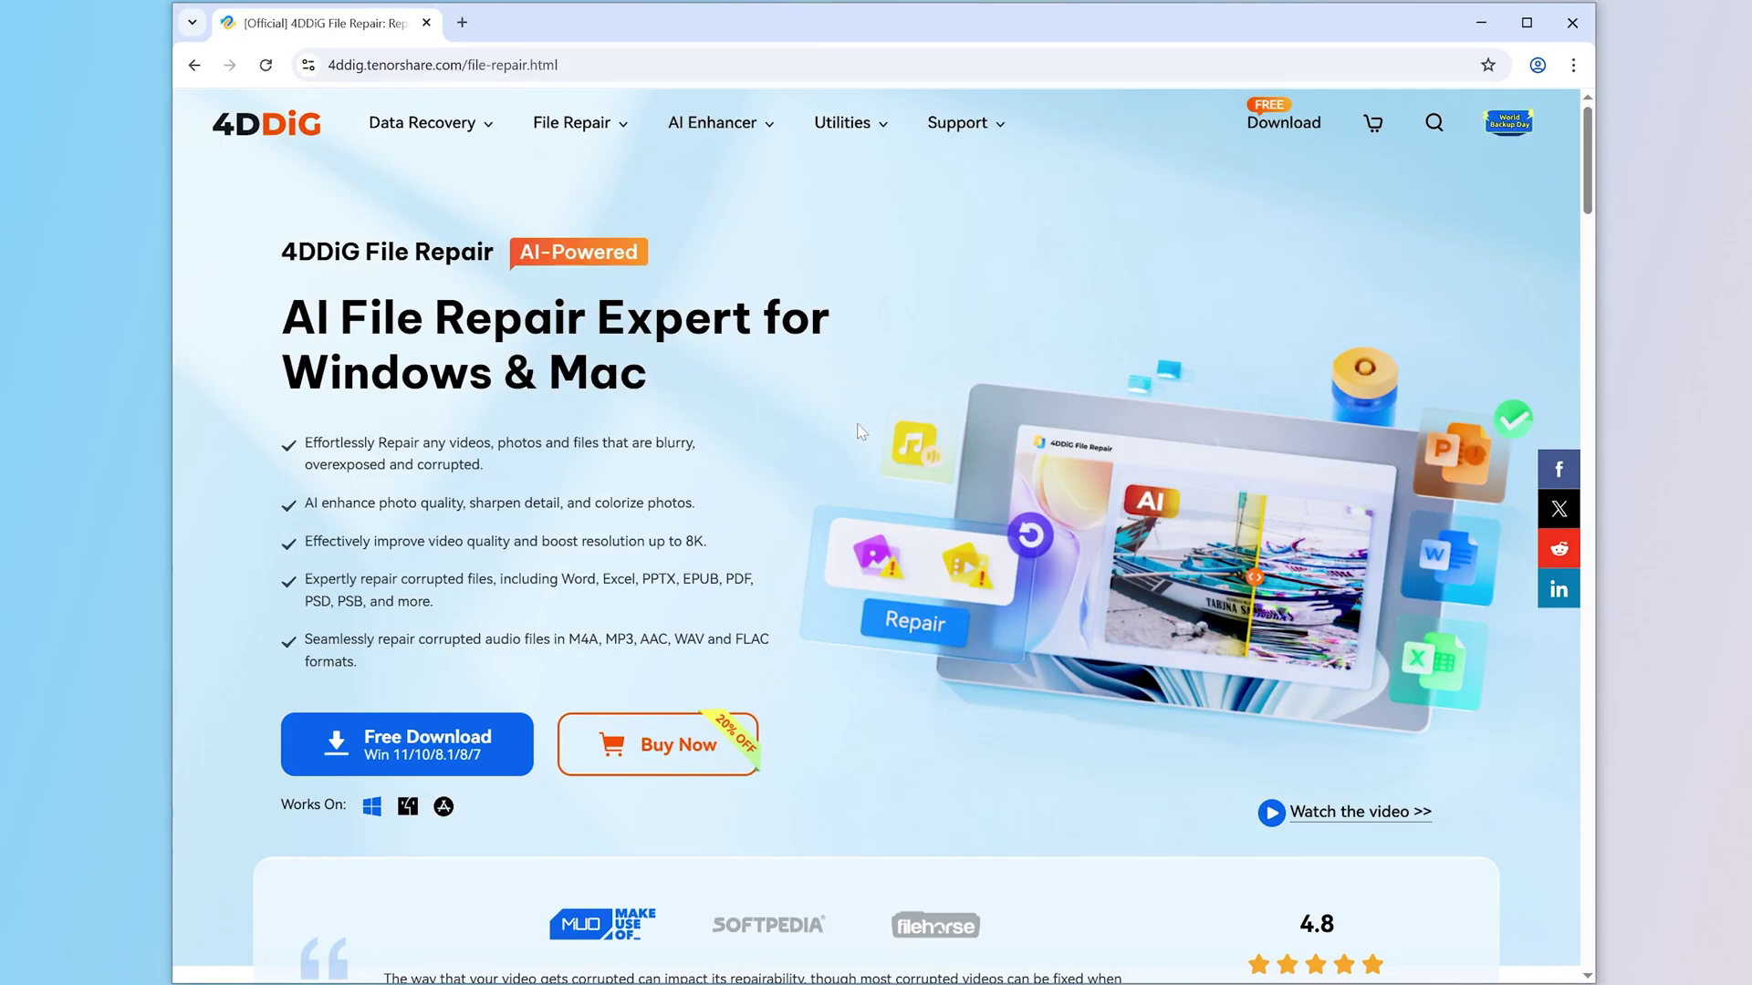
Step: Scroll the 4DDiG page and review the File Repair examples and features
scroll(861, 432, down, 5)
scroll(861, 441, down, 3)
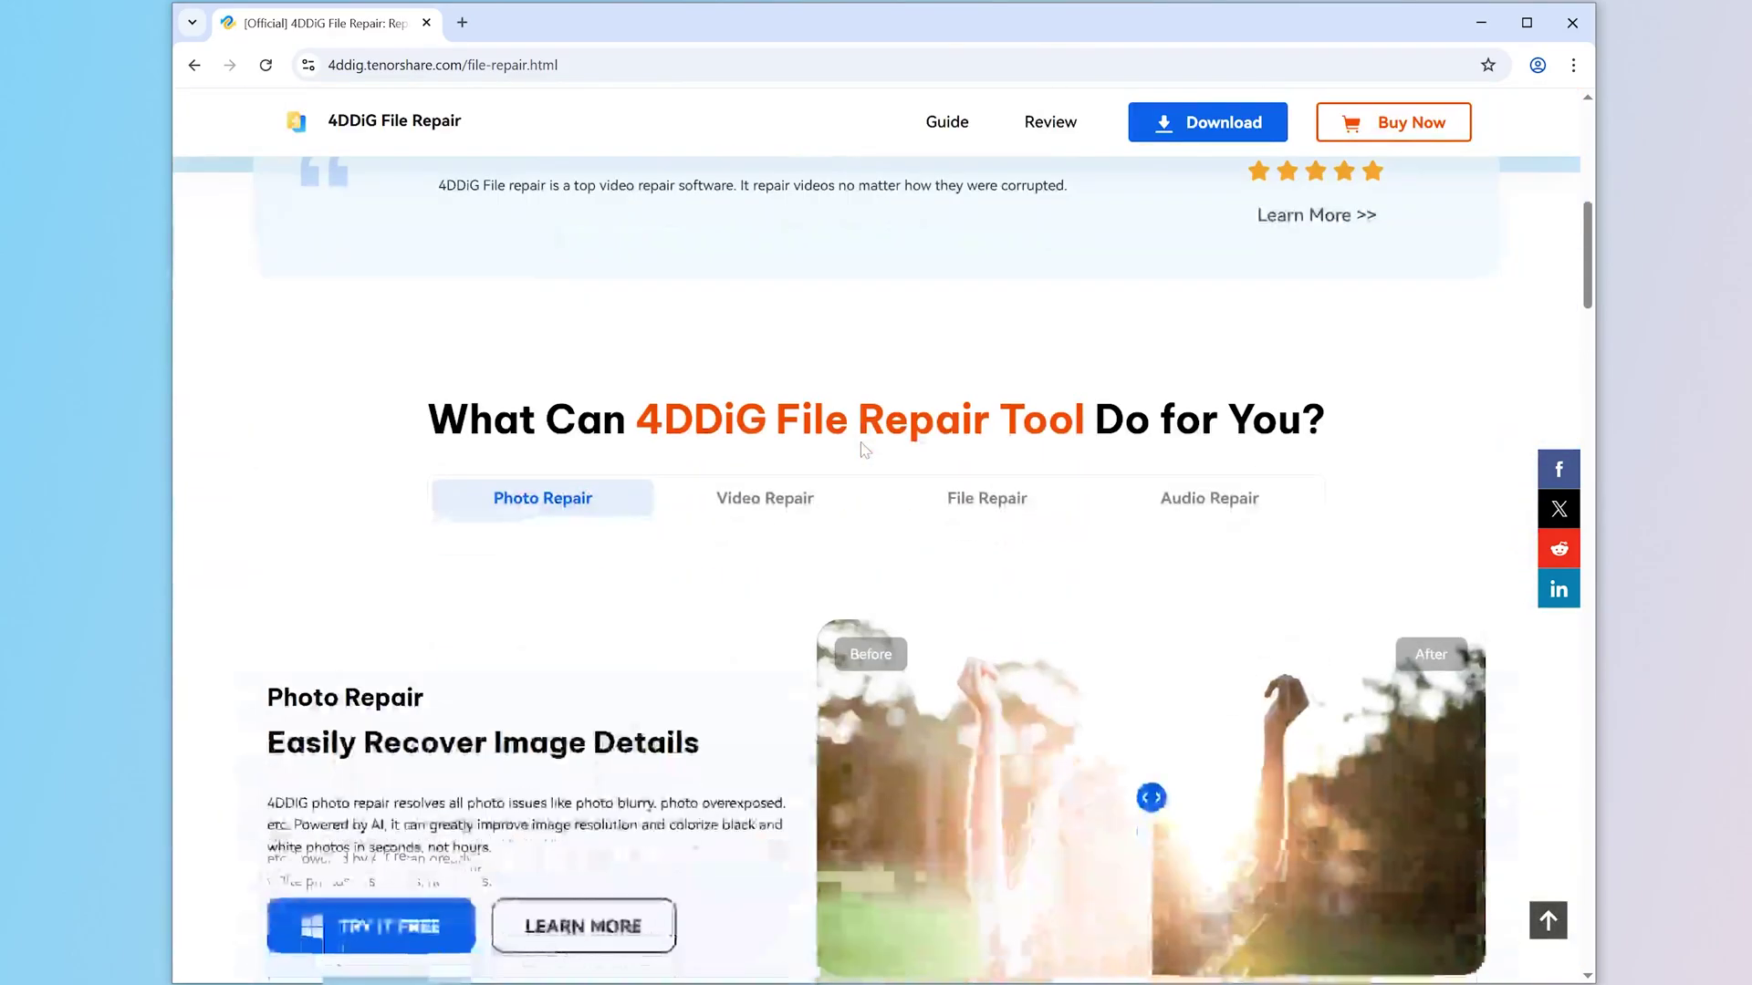
scroll(912, 429, down, 1)
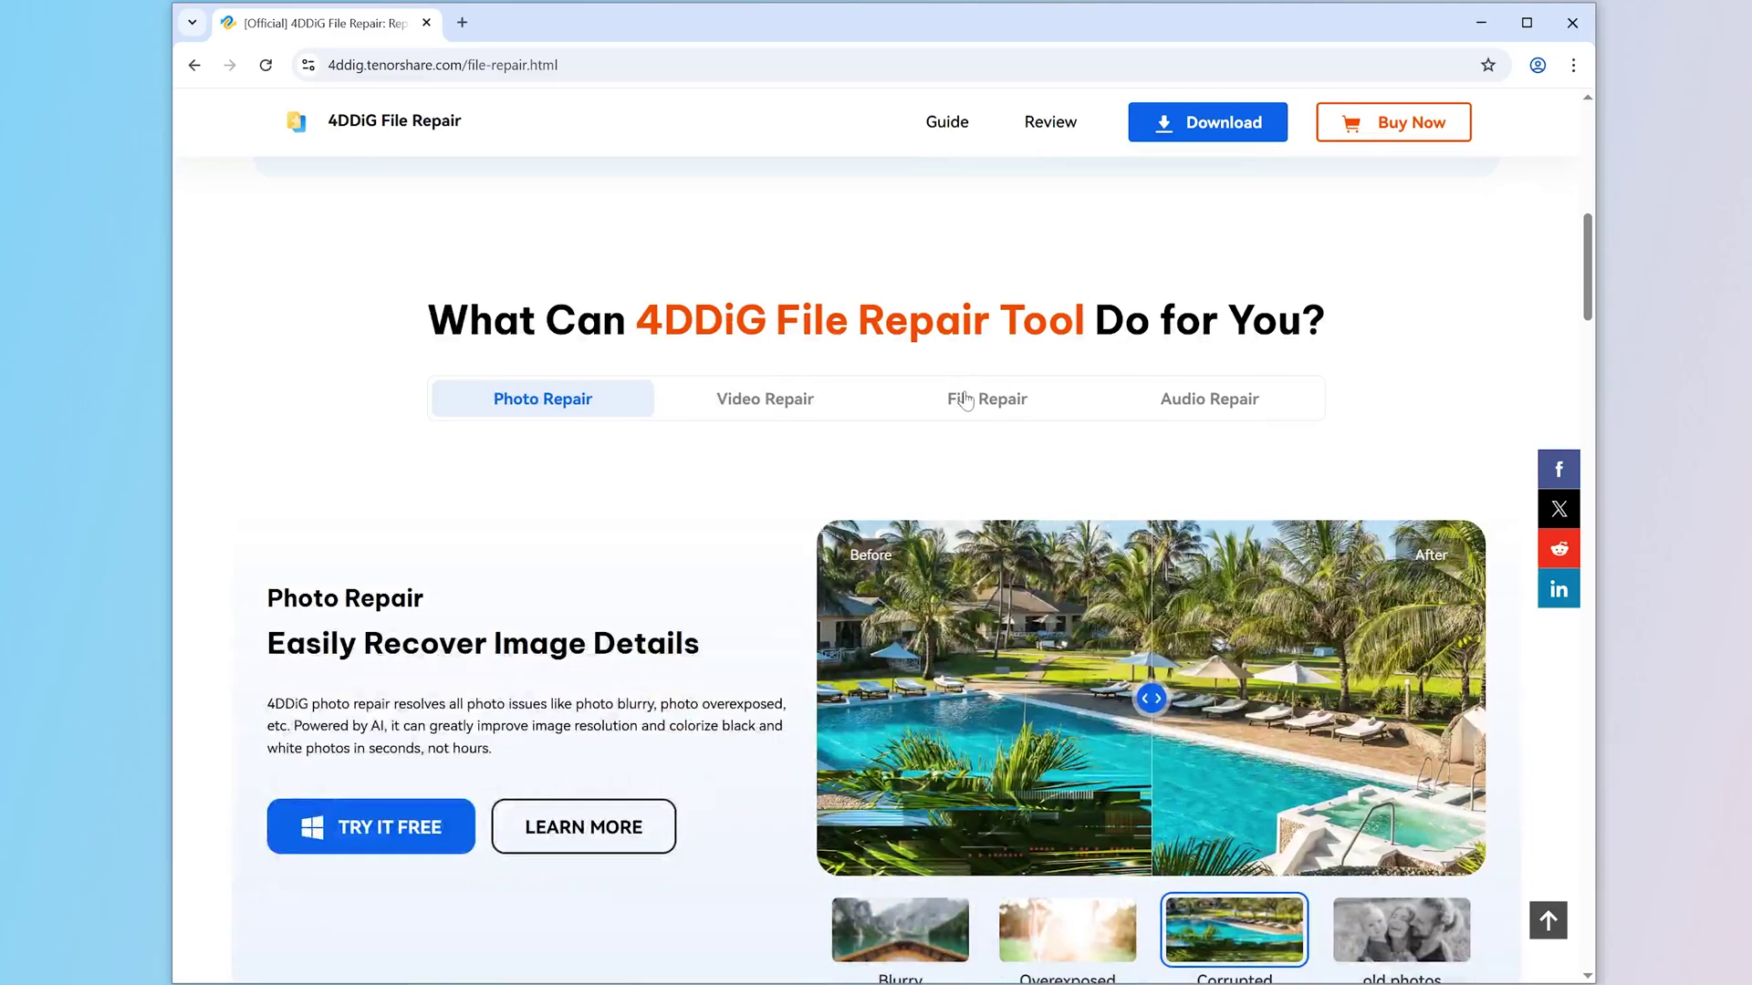
click(965, 400)
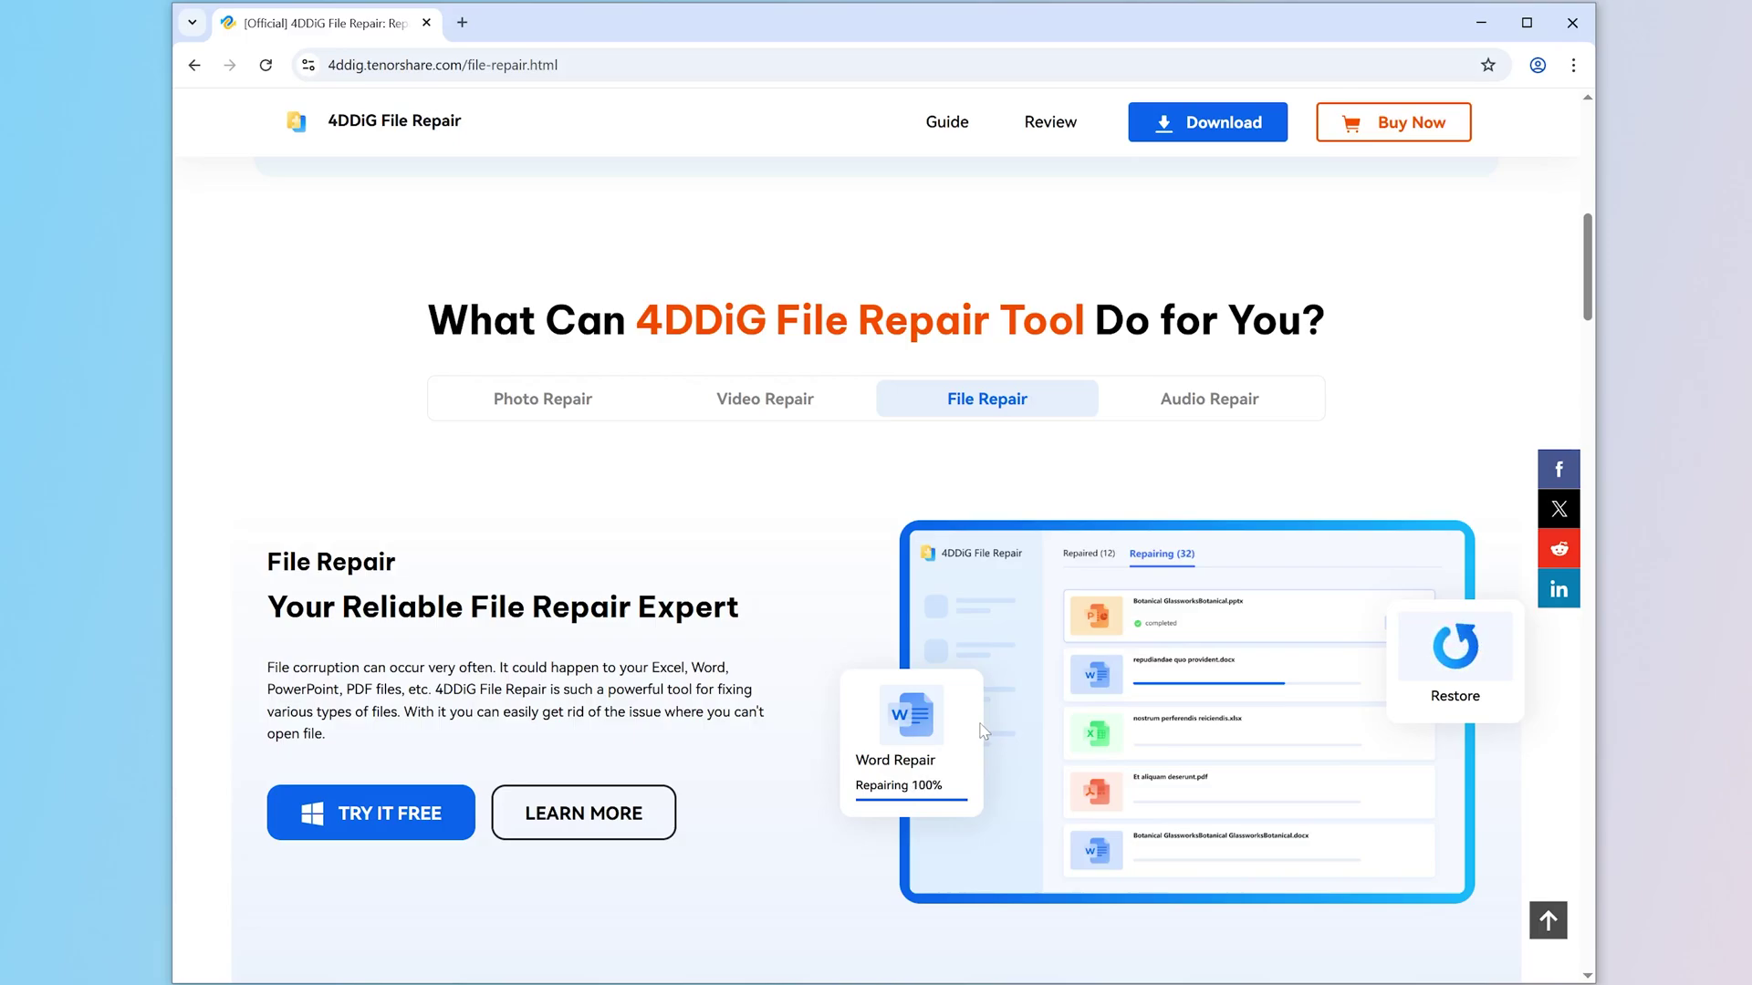
scroll(982, 730, down, 8)
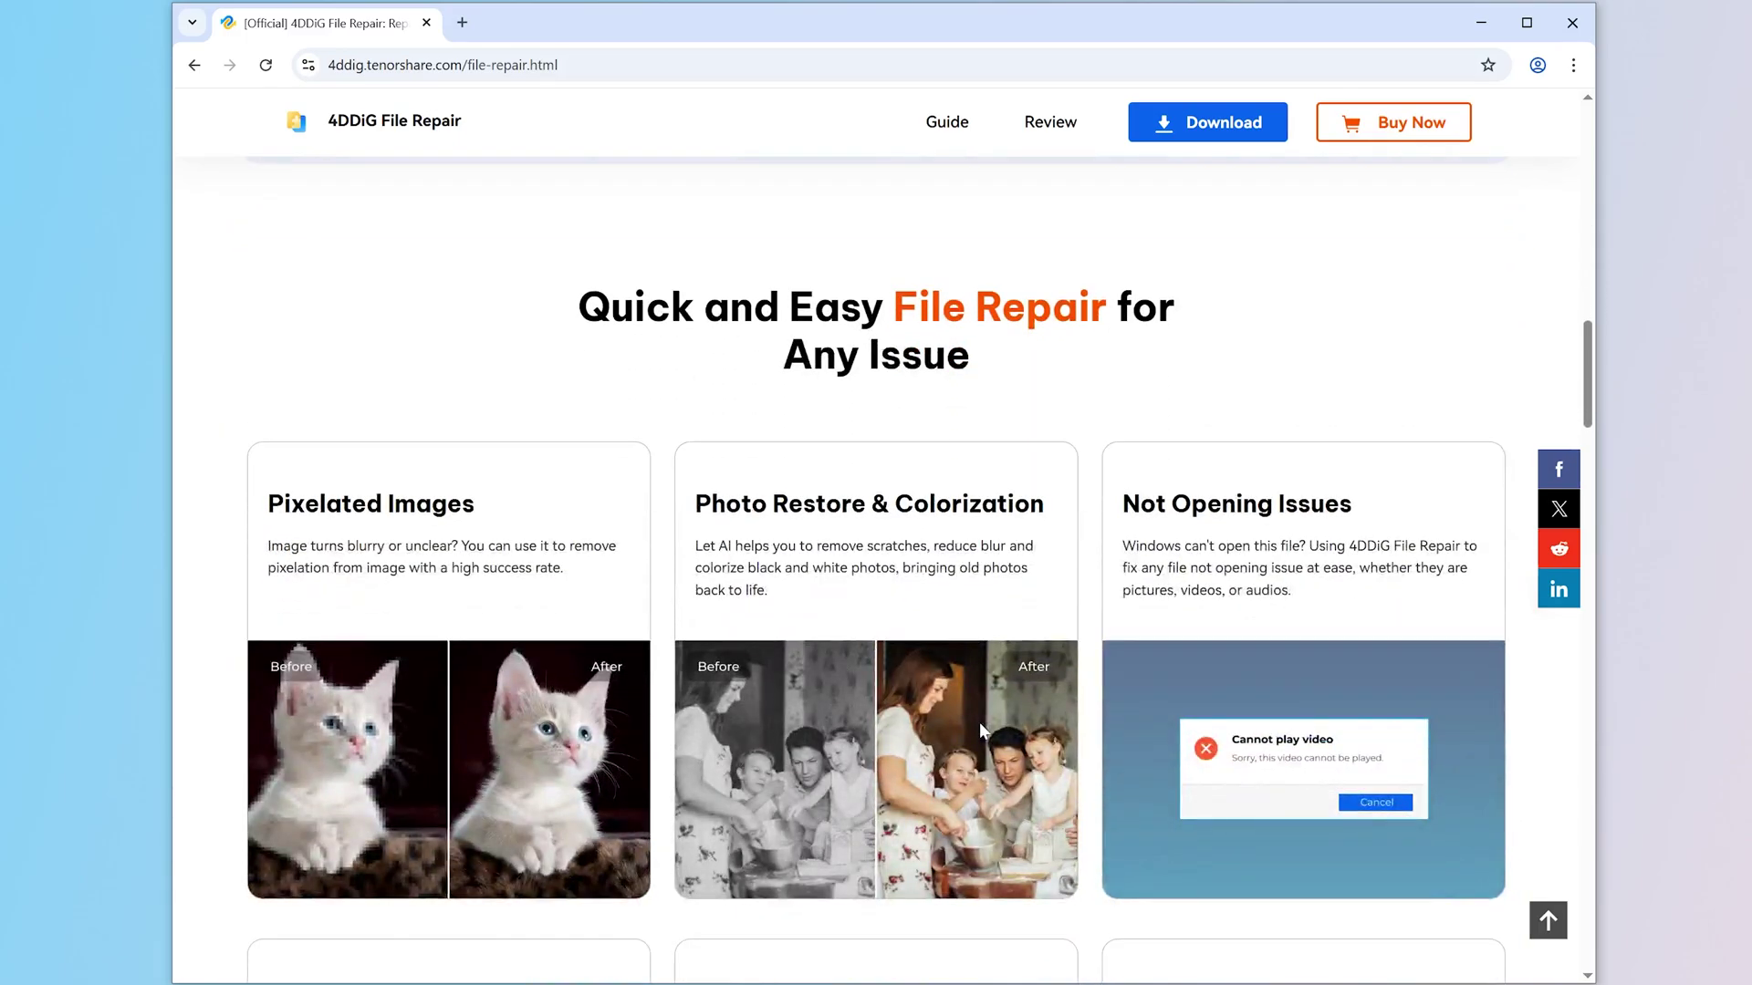
scroll(978, 721, down, 10)
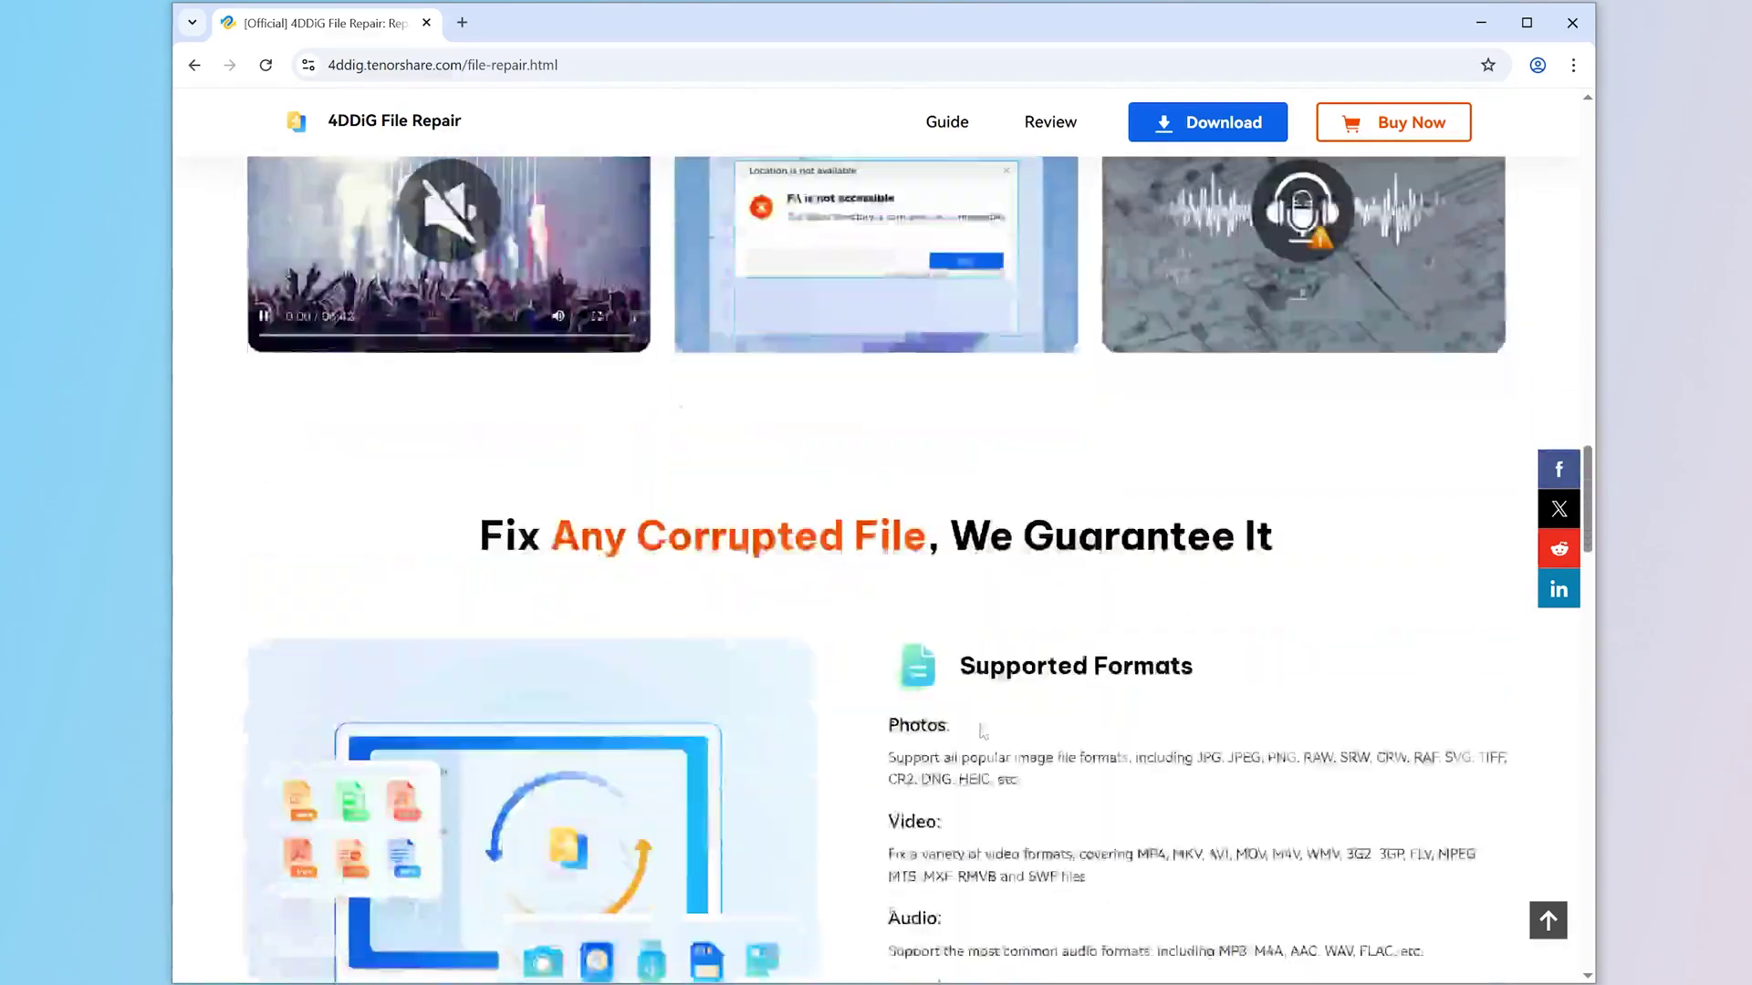
scroll(982, 729, down, 3)
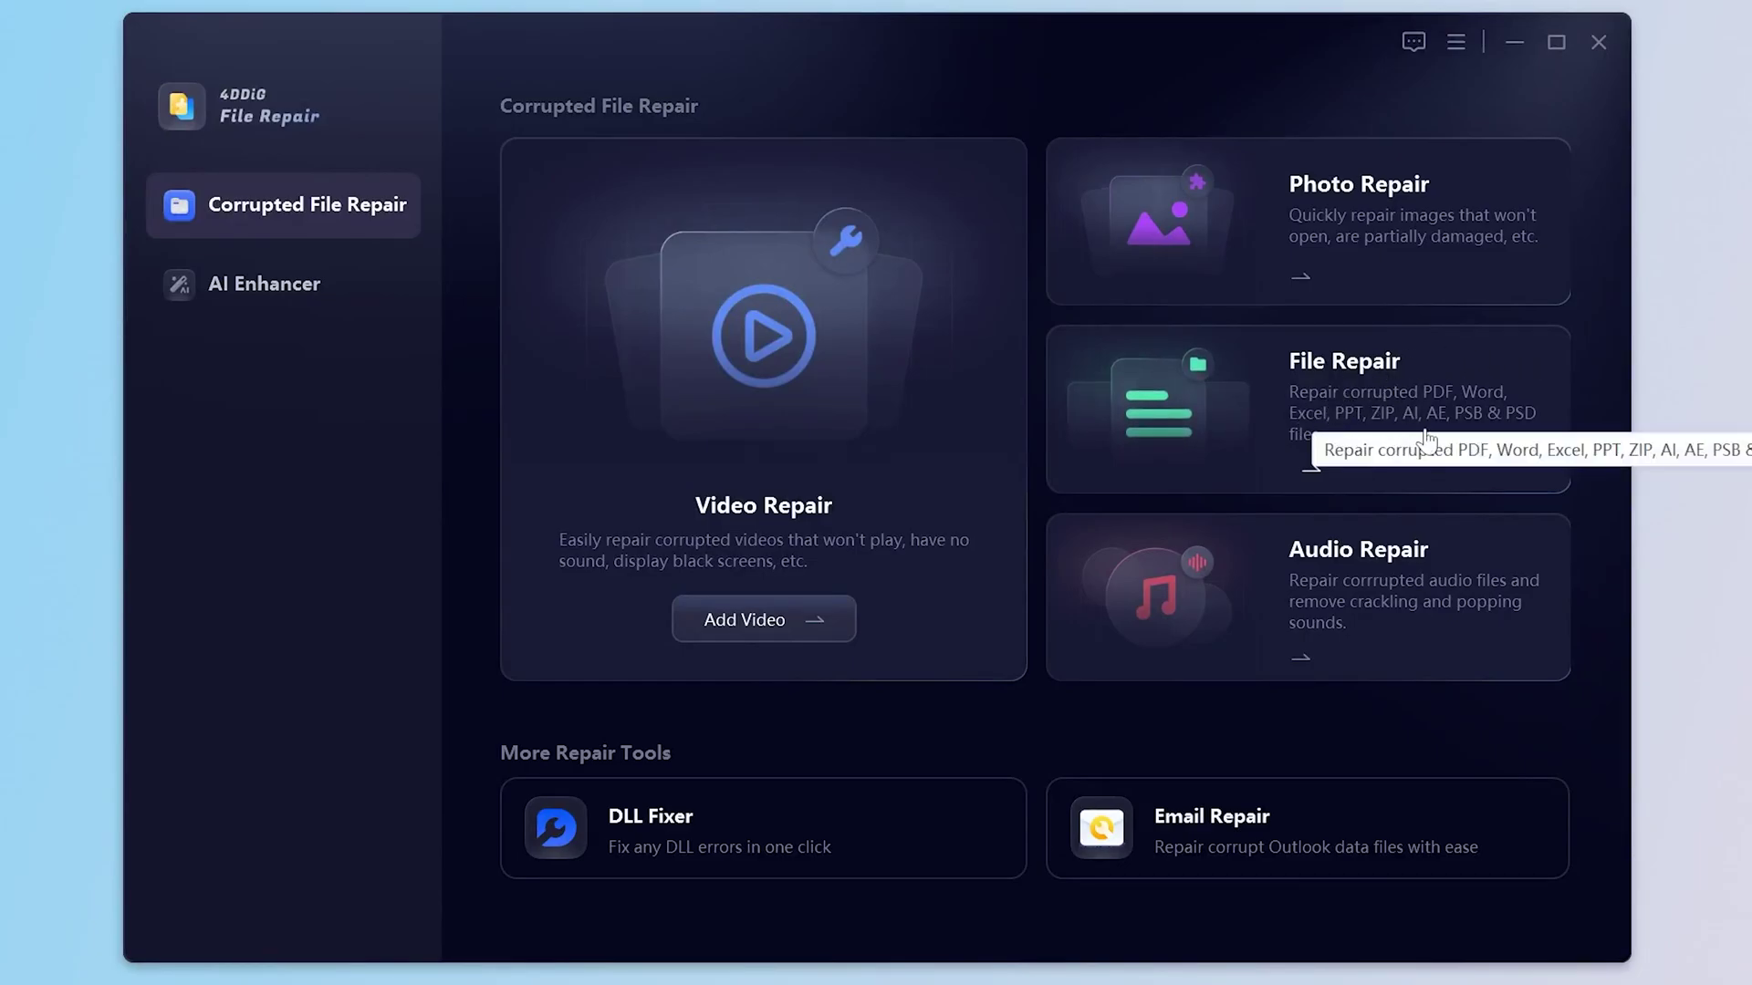
Step: Drag Environmental Protection Campaign.docx into the File Repair list and run Repair All
click(1388, 463)
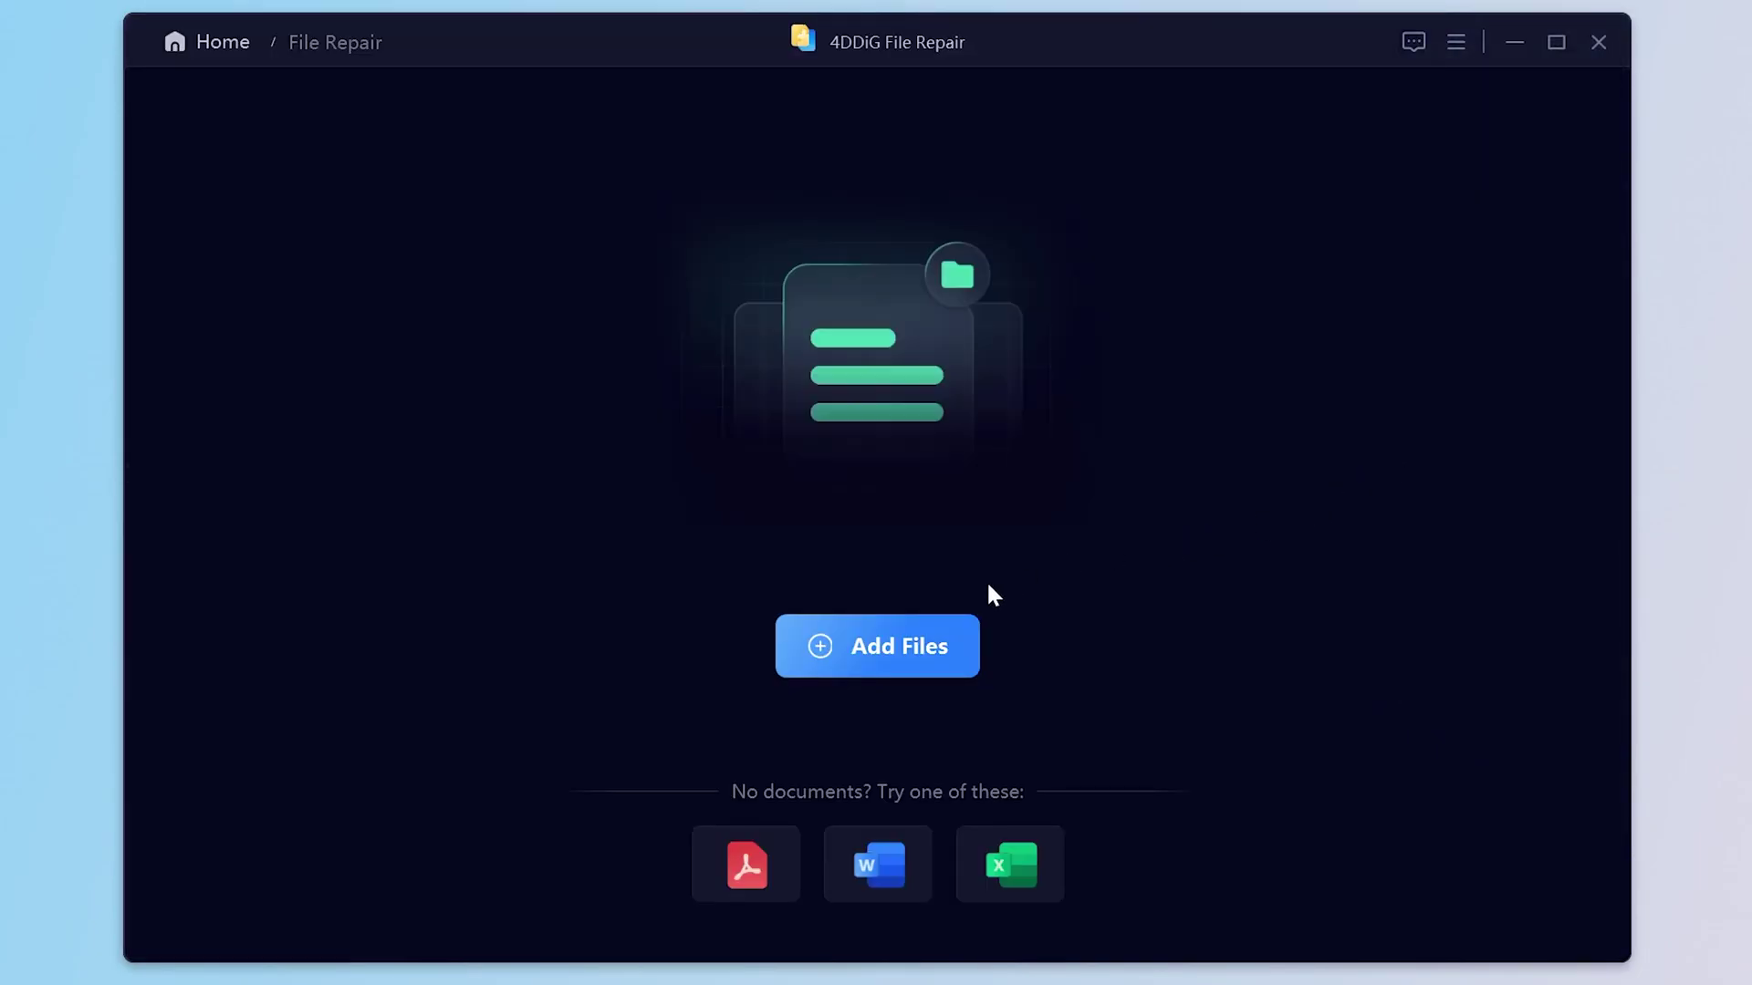
click(881, 669)
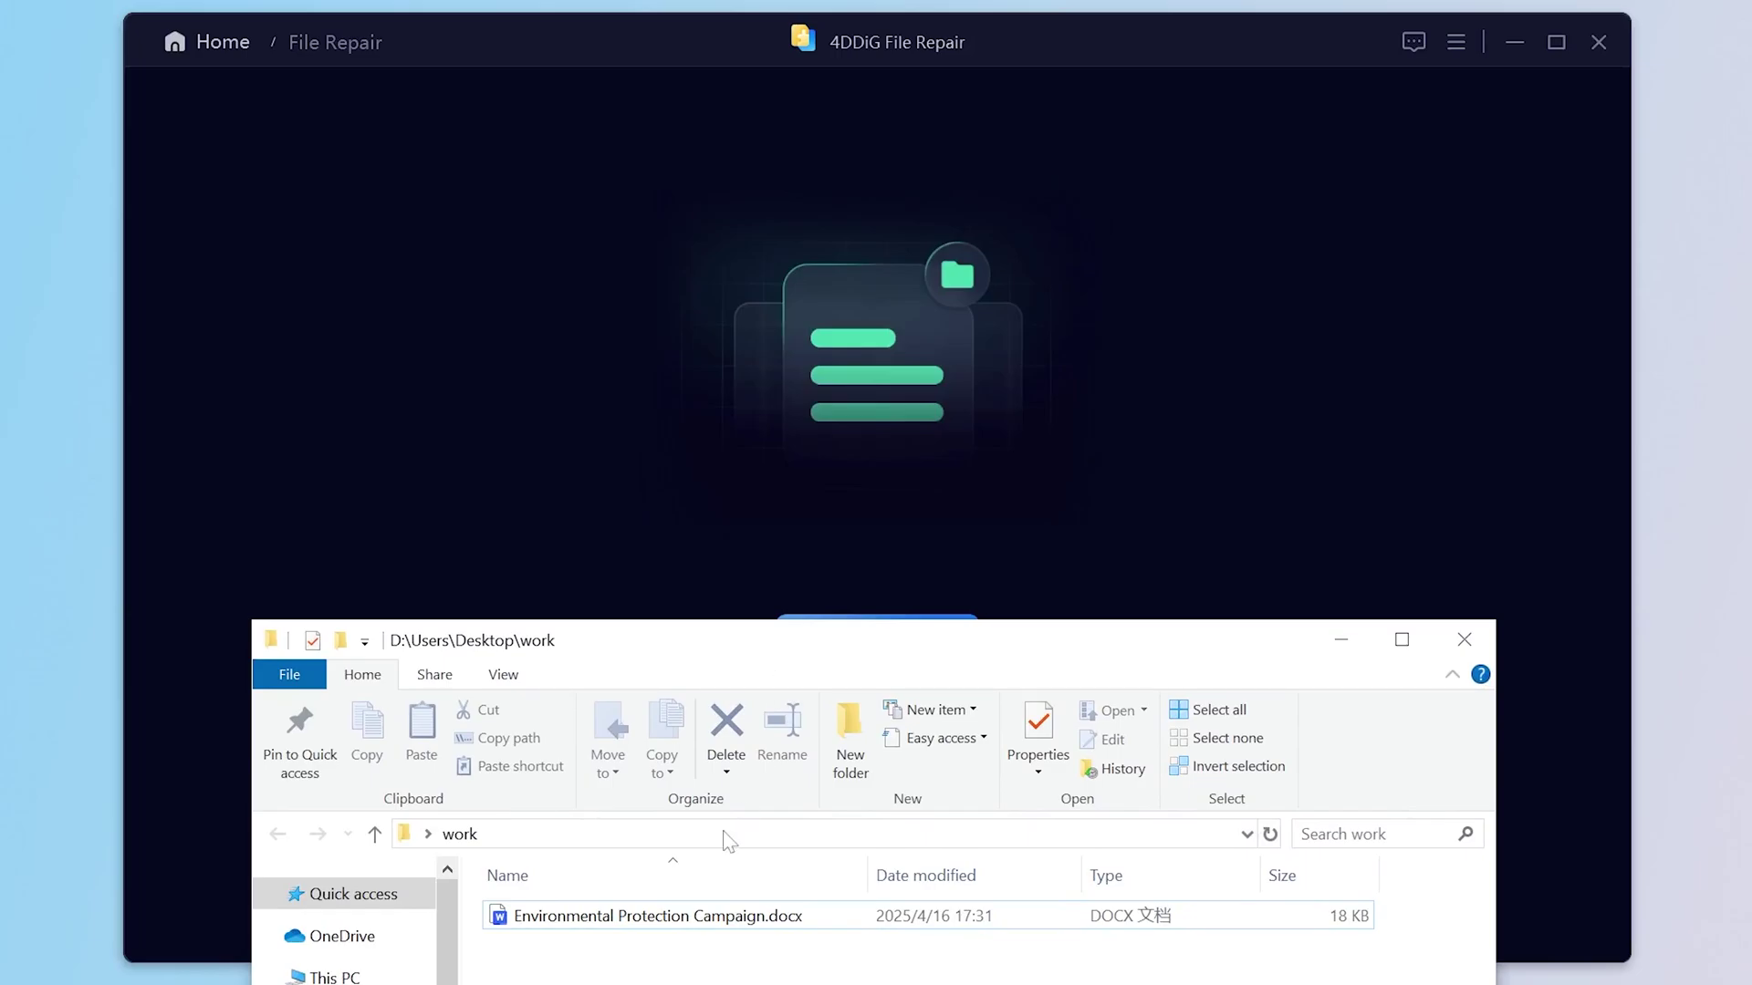
drag(685, 917, 758, 551)
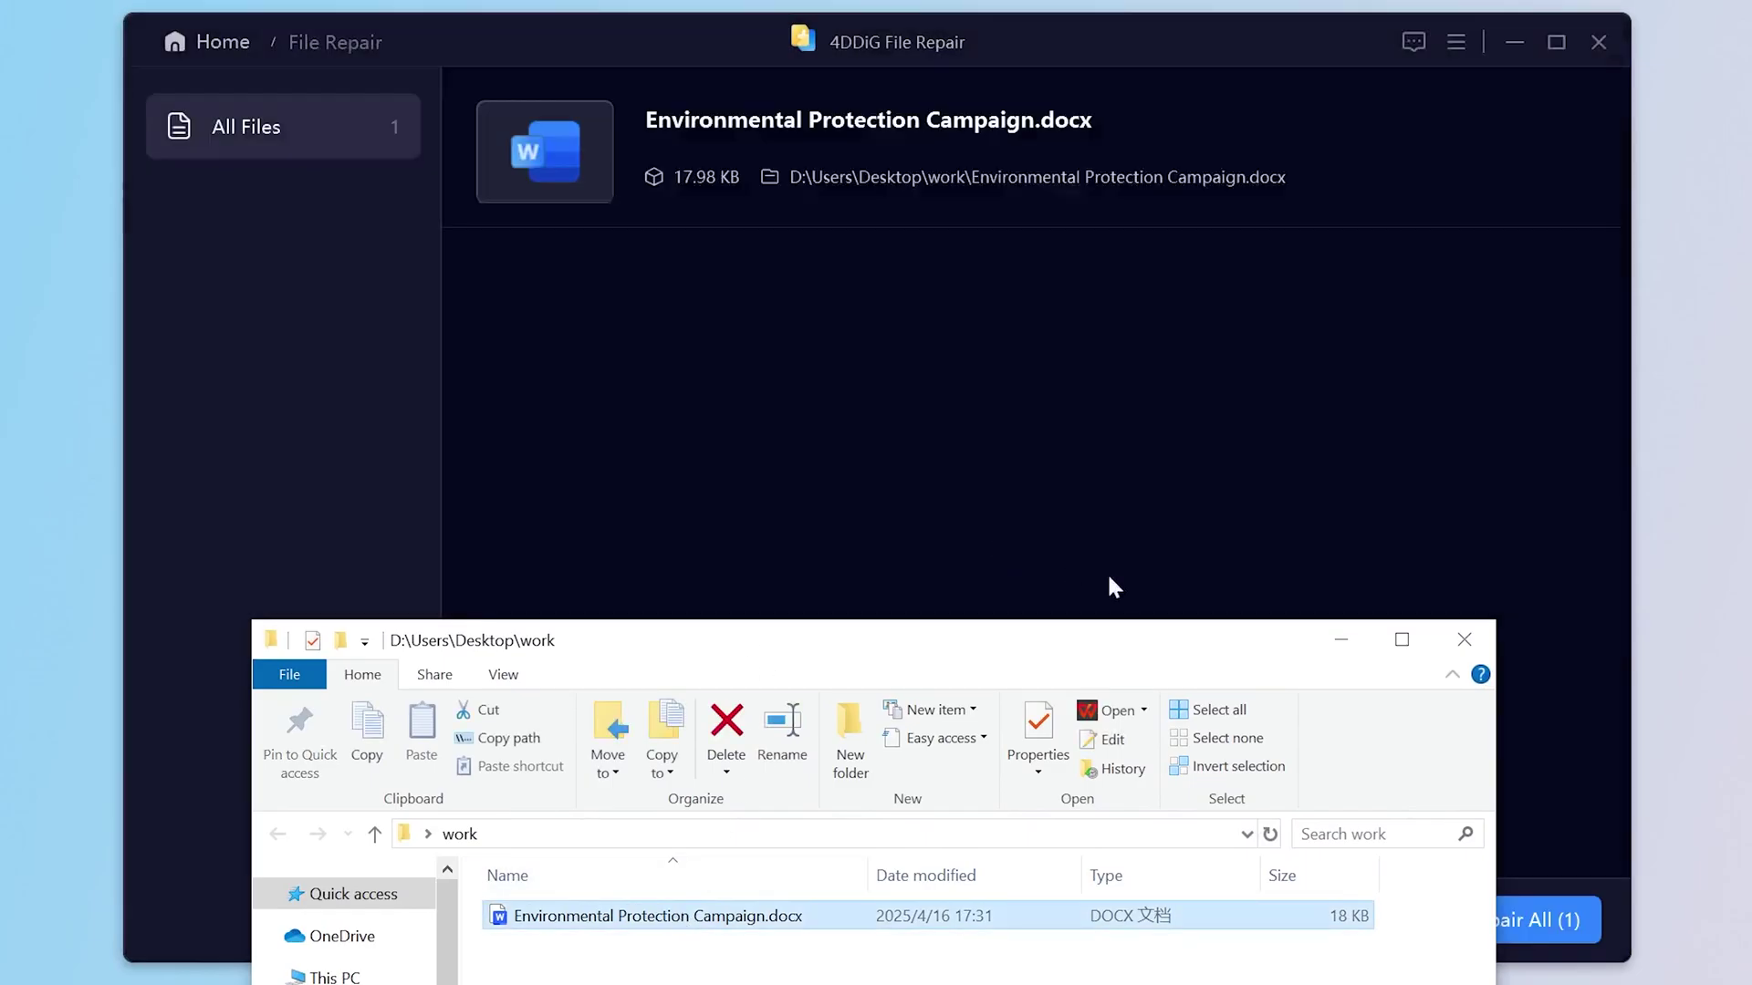
click(1341, 641)
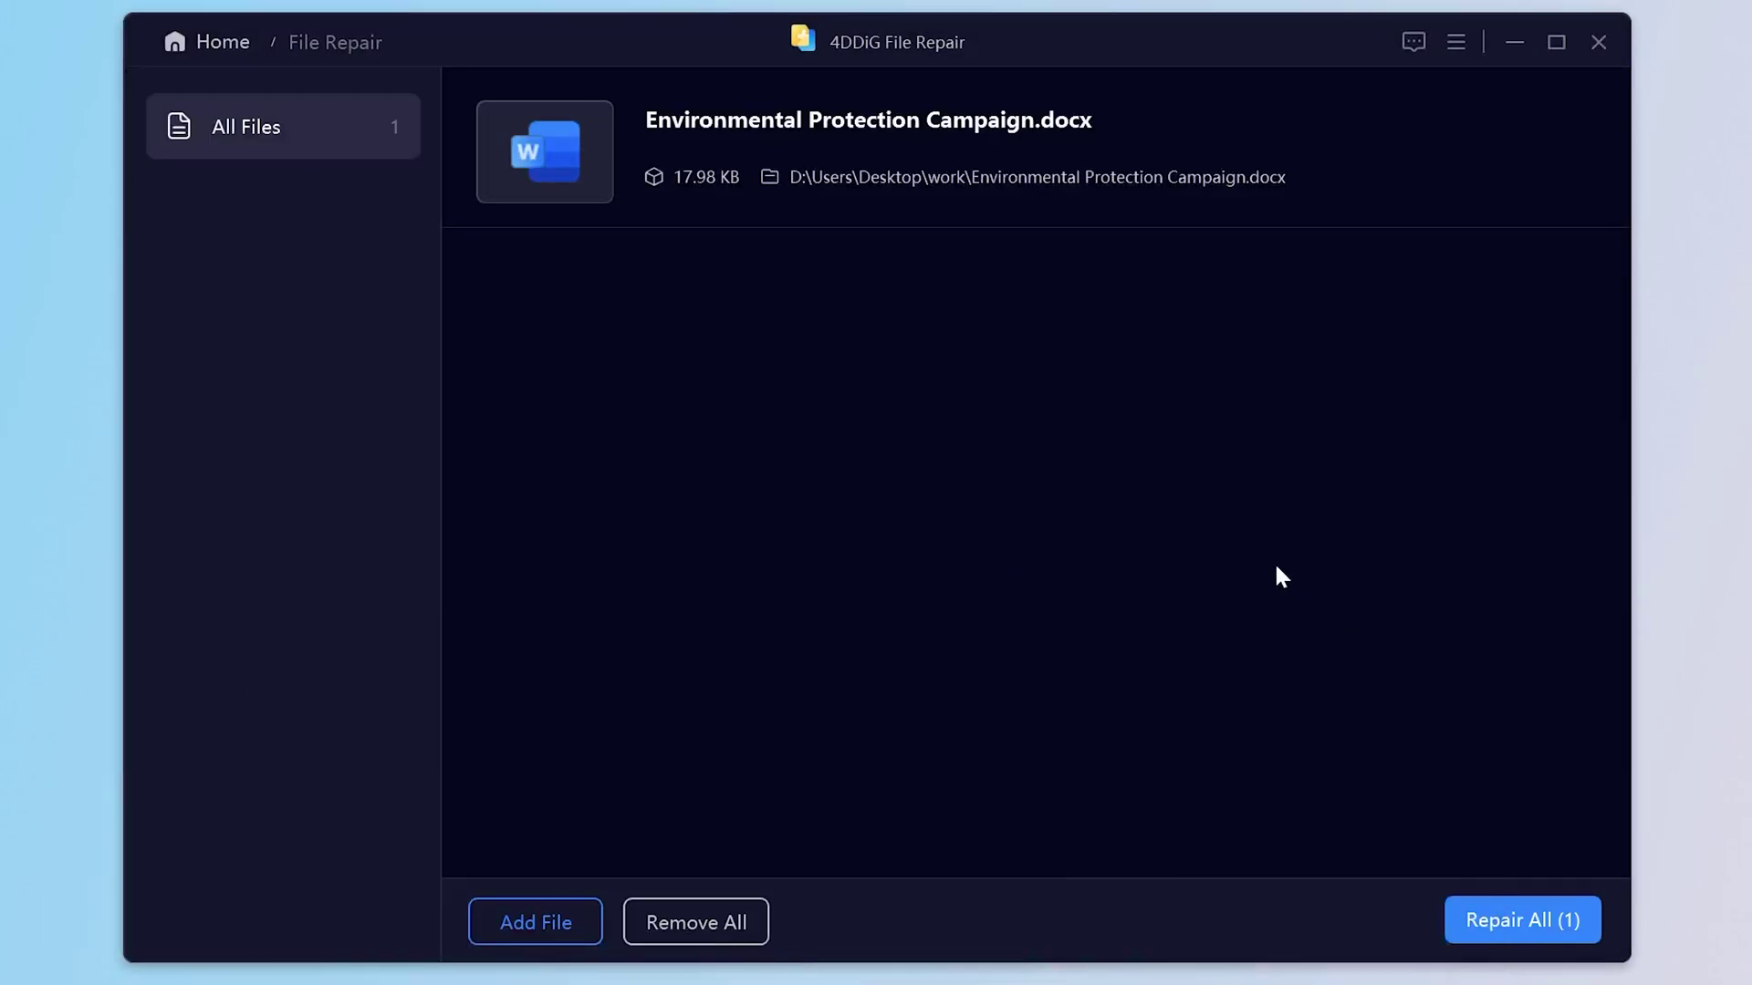
click(1507, 919)
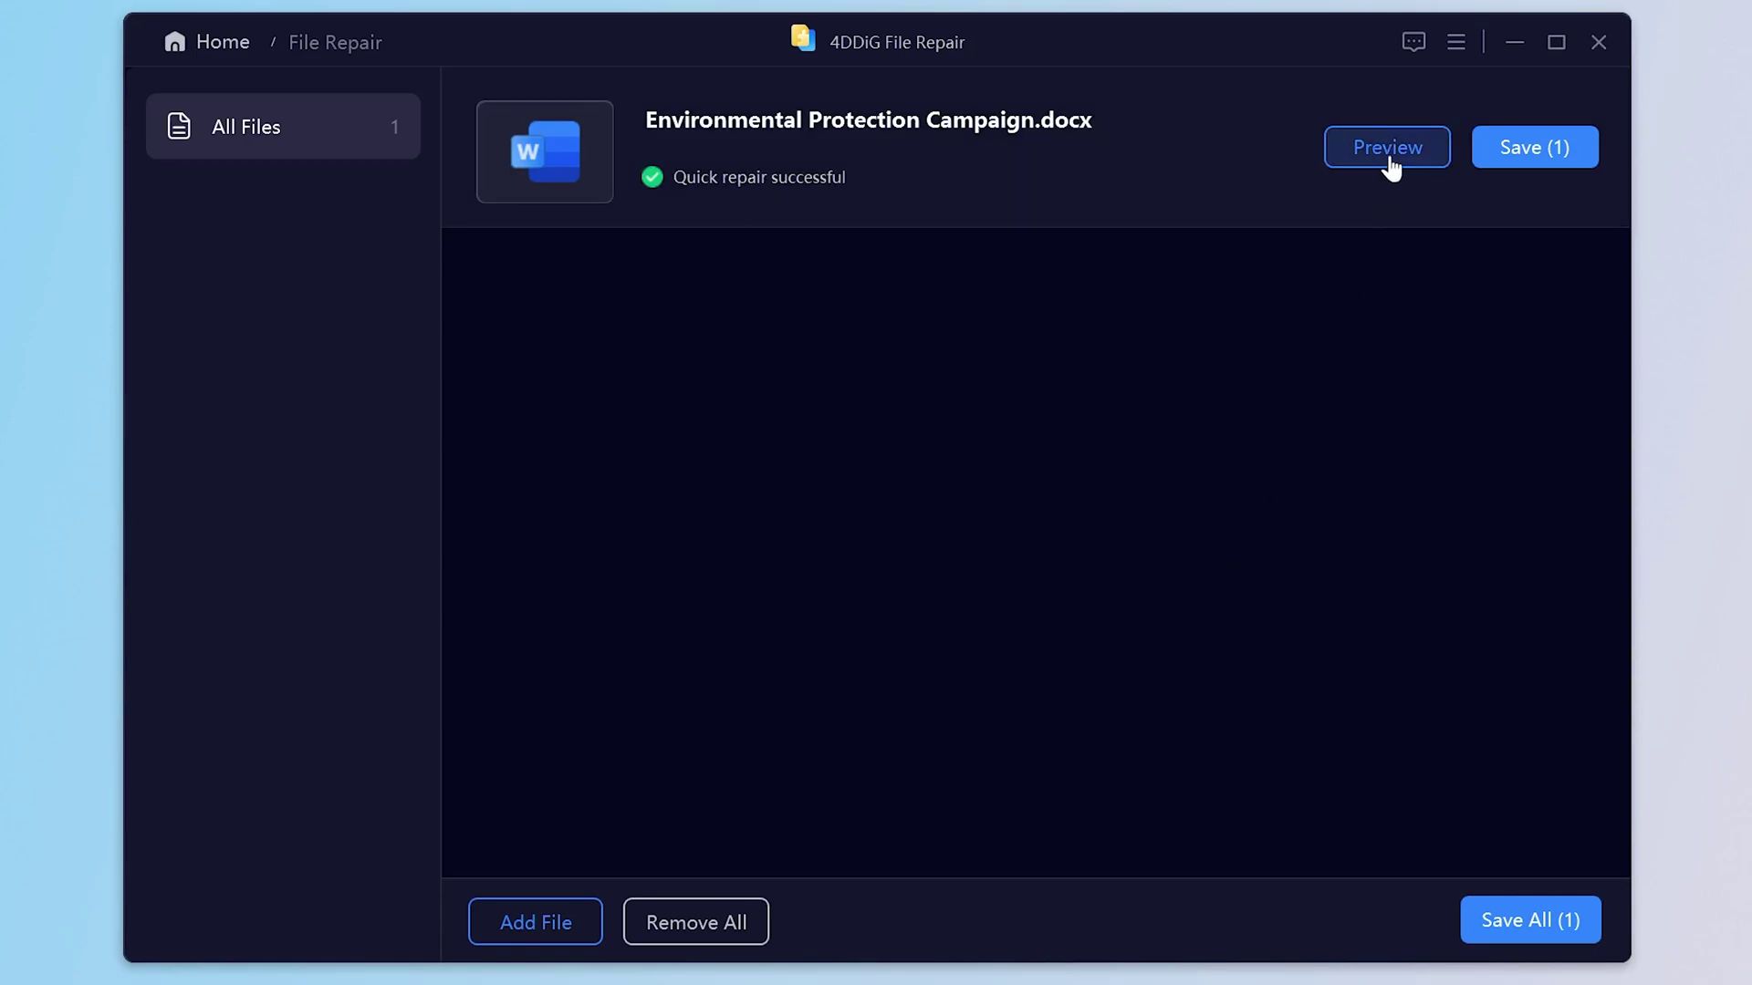
Step: Preview the repaired document and save it to This PC > Desktop
click(1388, 151)
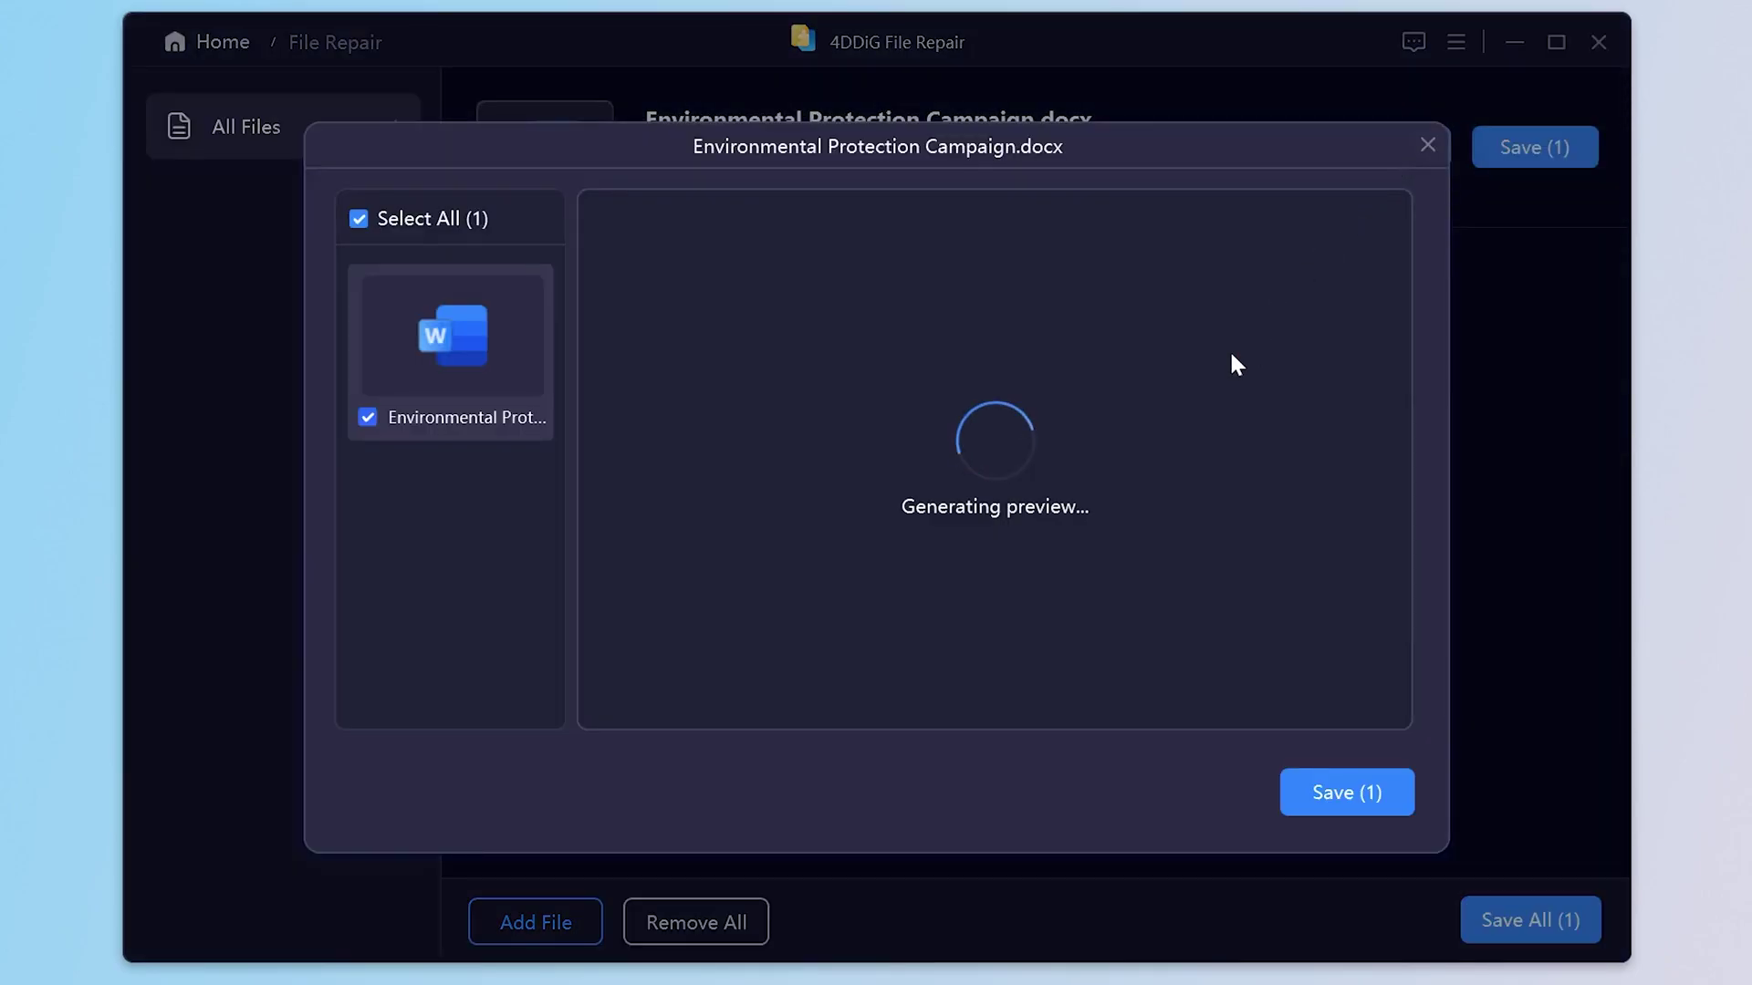
scroll(1131, 480, down, 5)
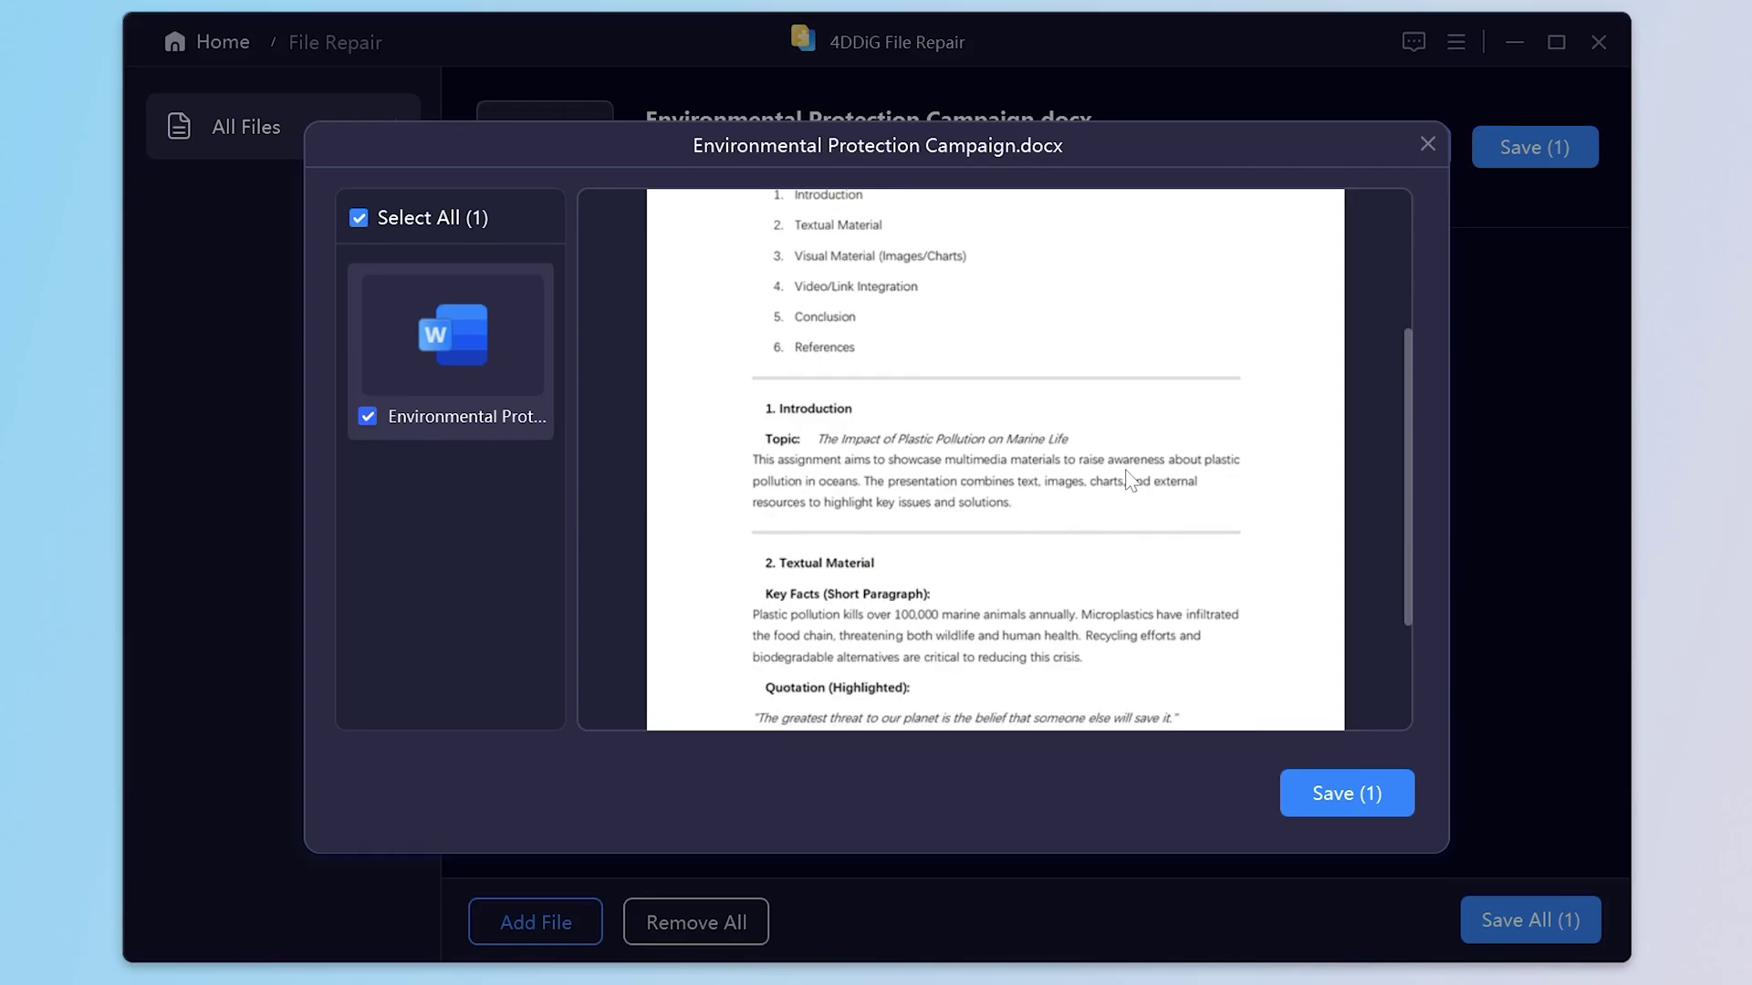
scroll(1132, 481, up, 5)
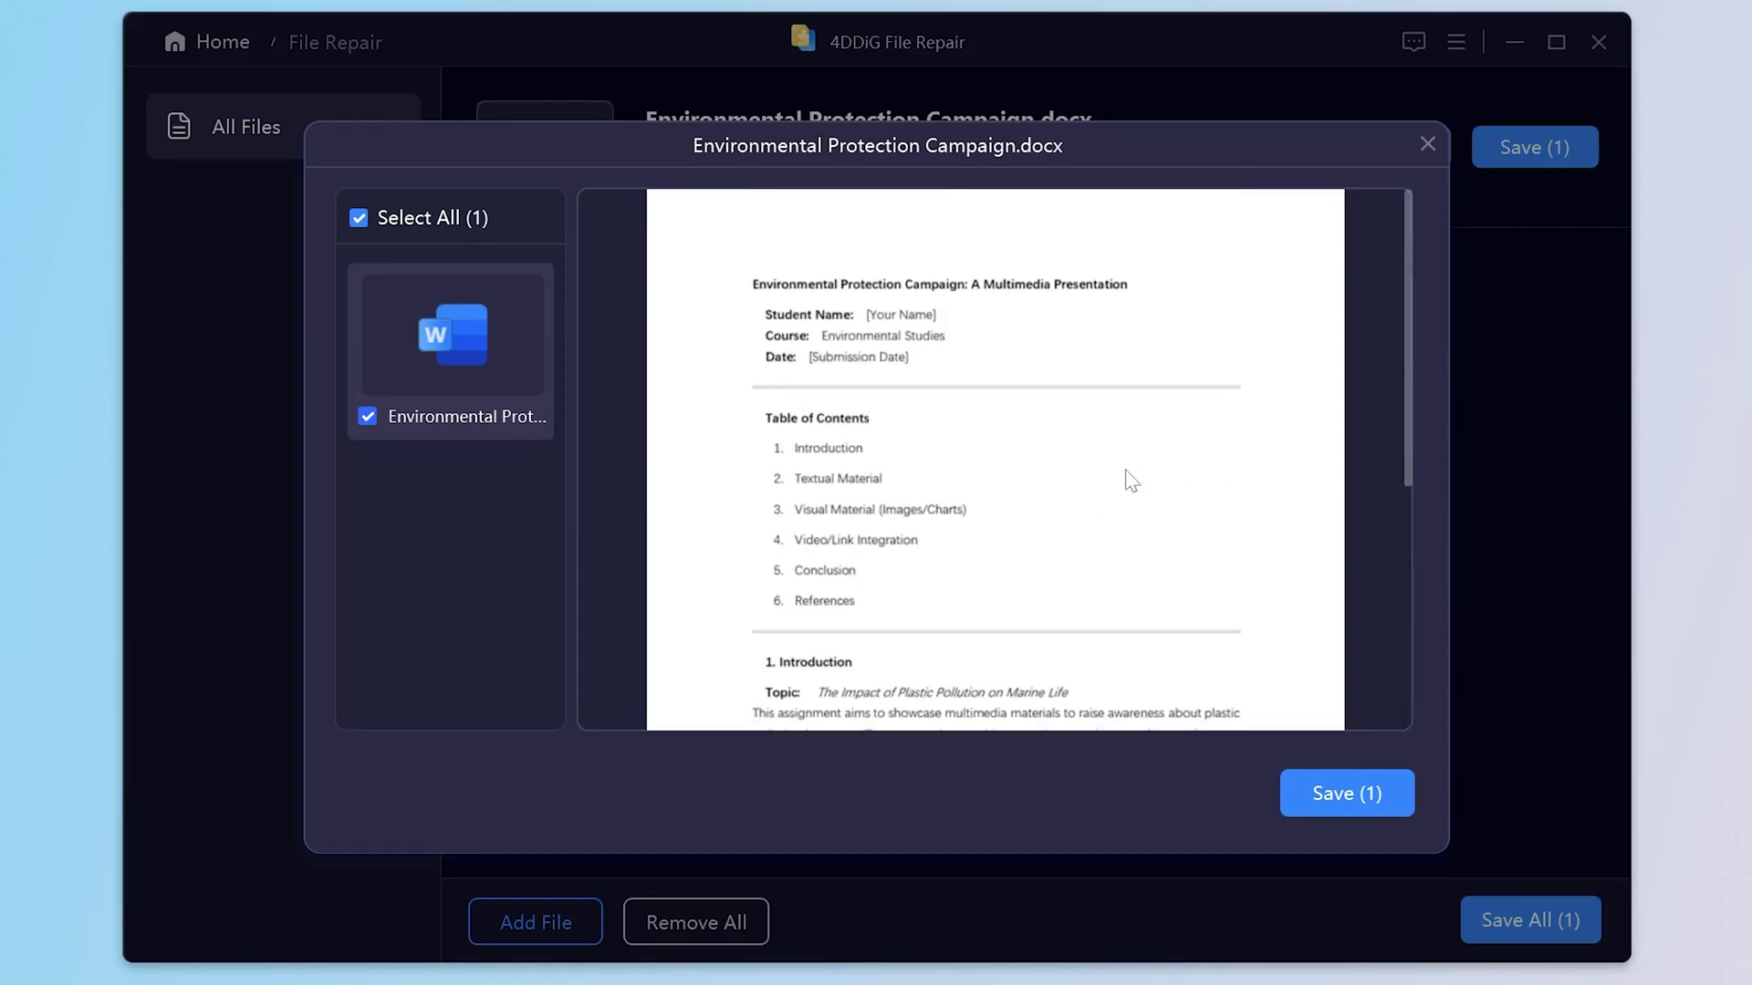
click(1307, 798)
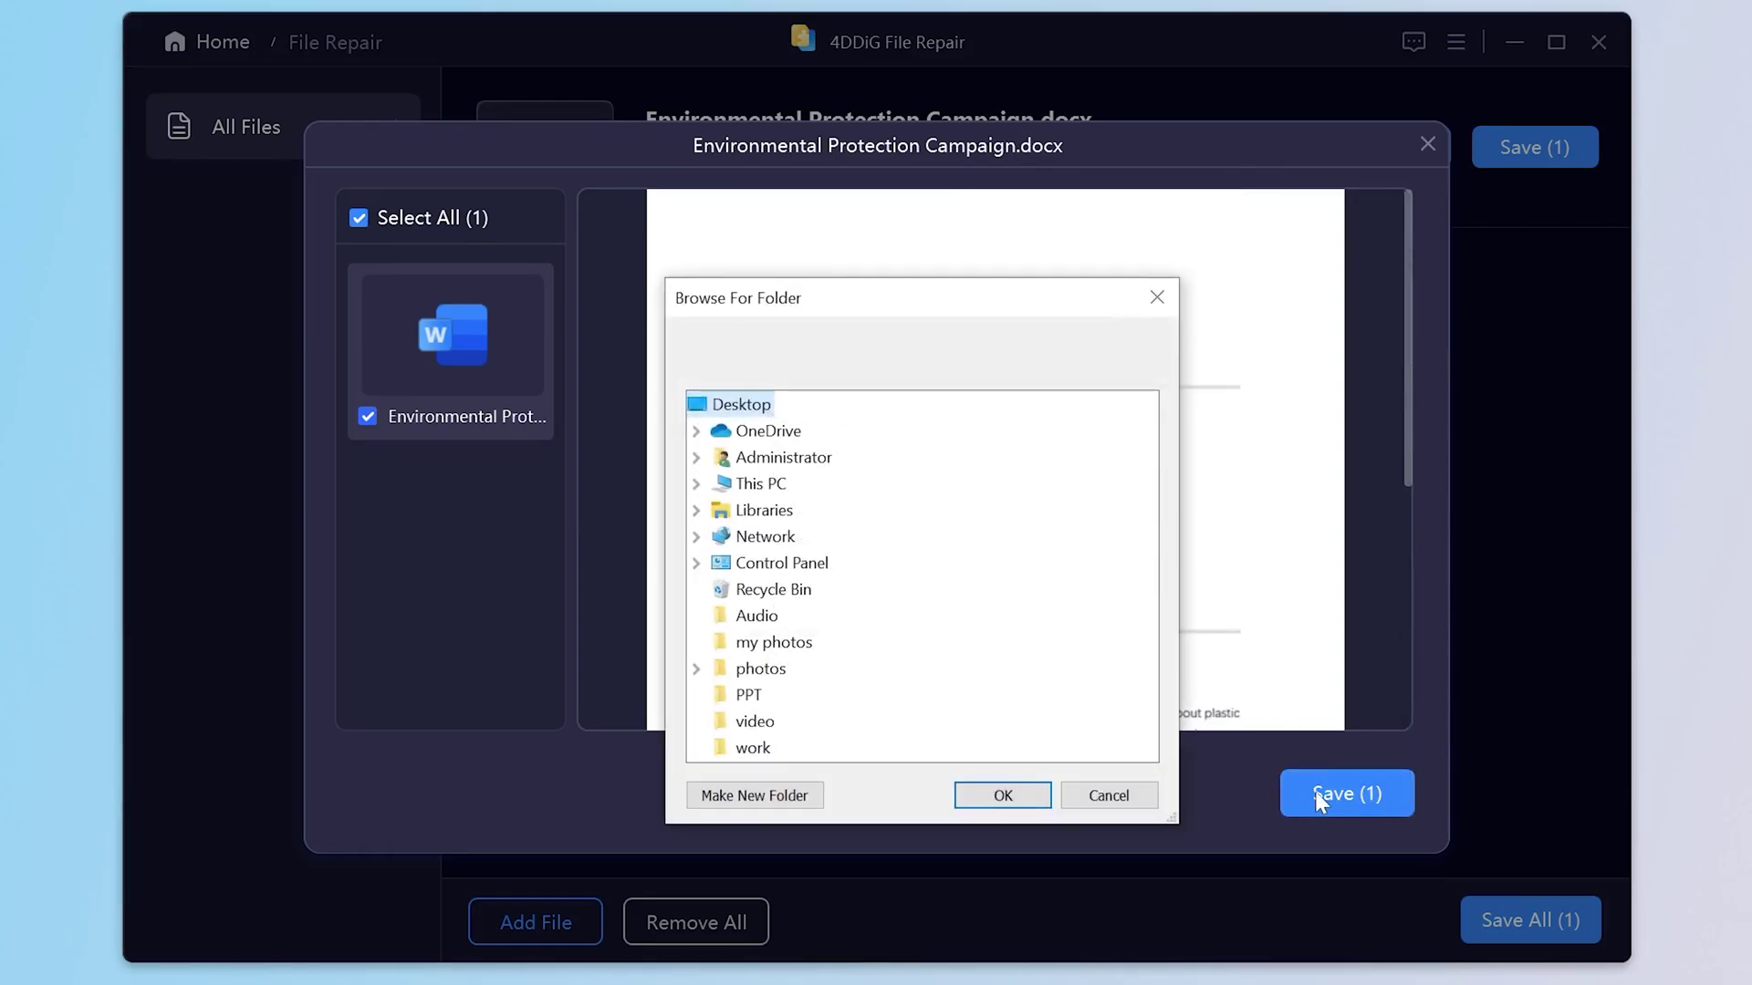
double_click(754, 485)
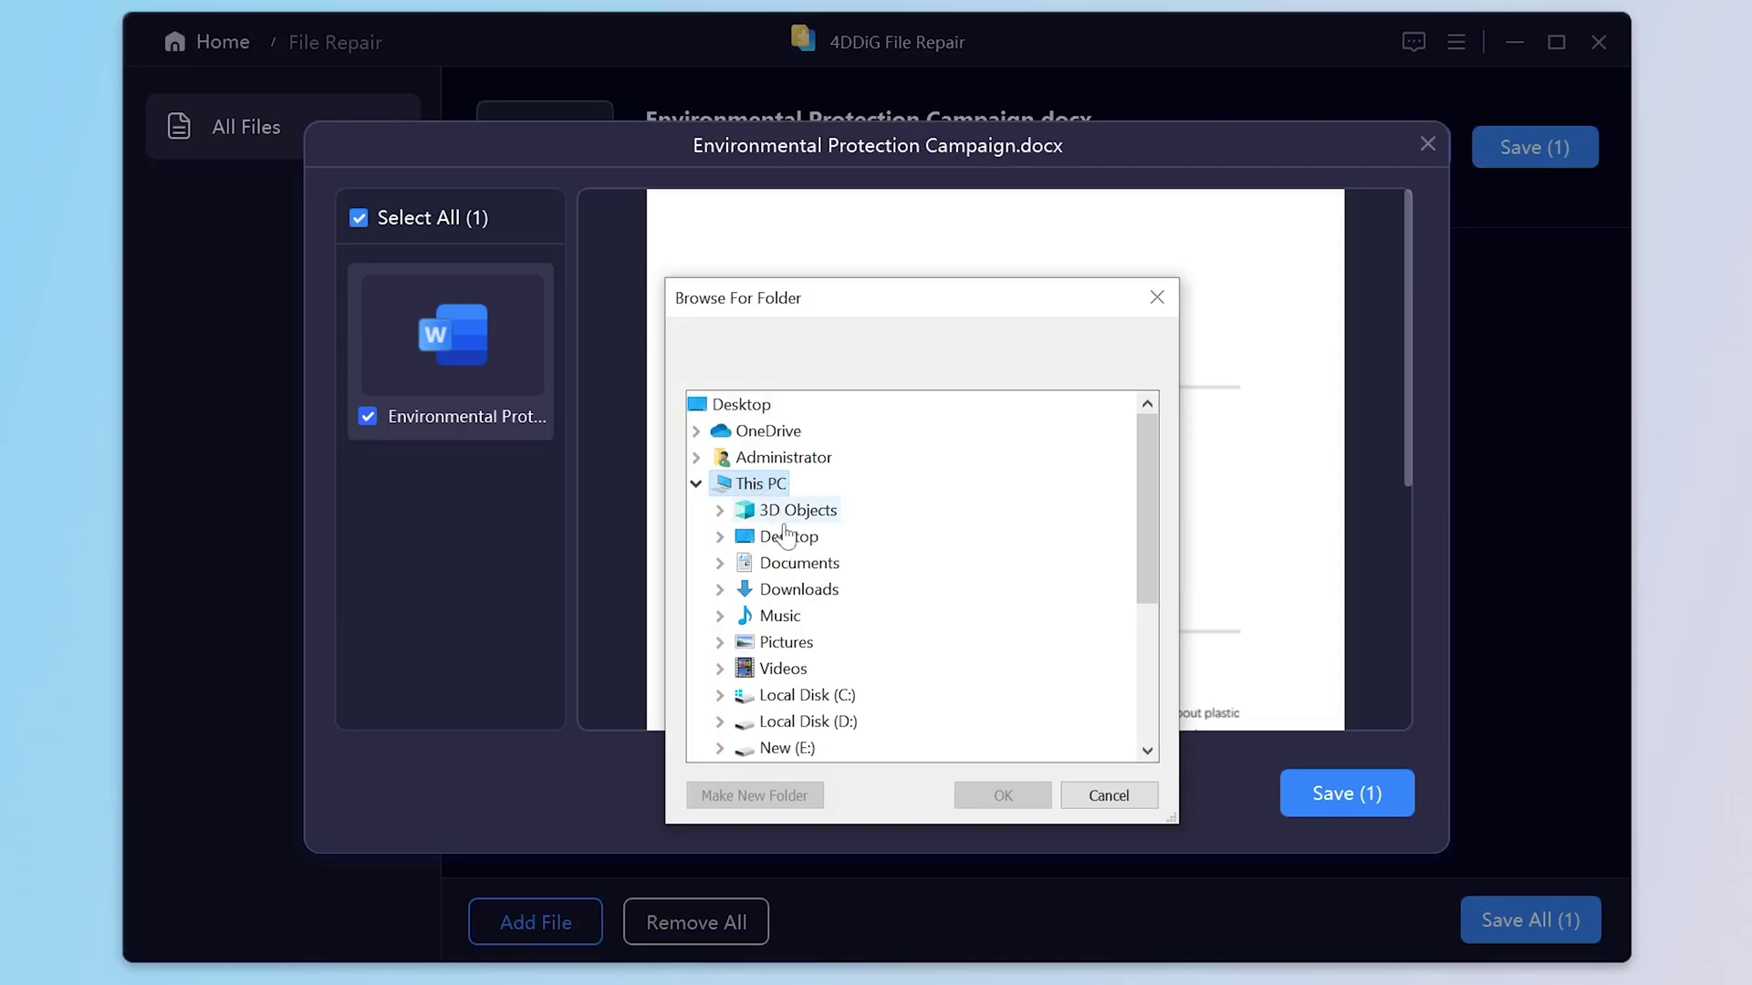
double_click(785, 536)
click(1009, 794)
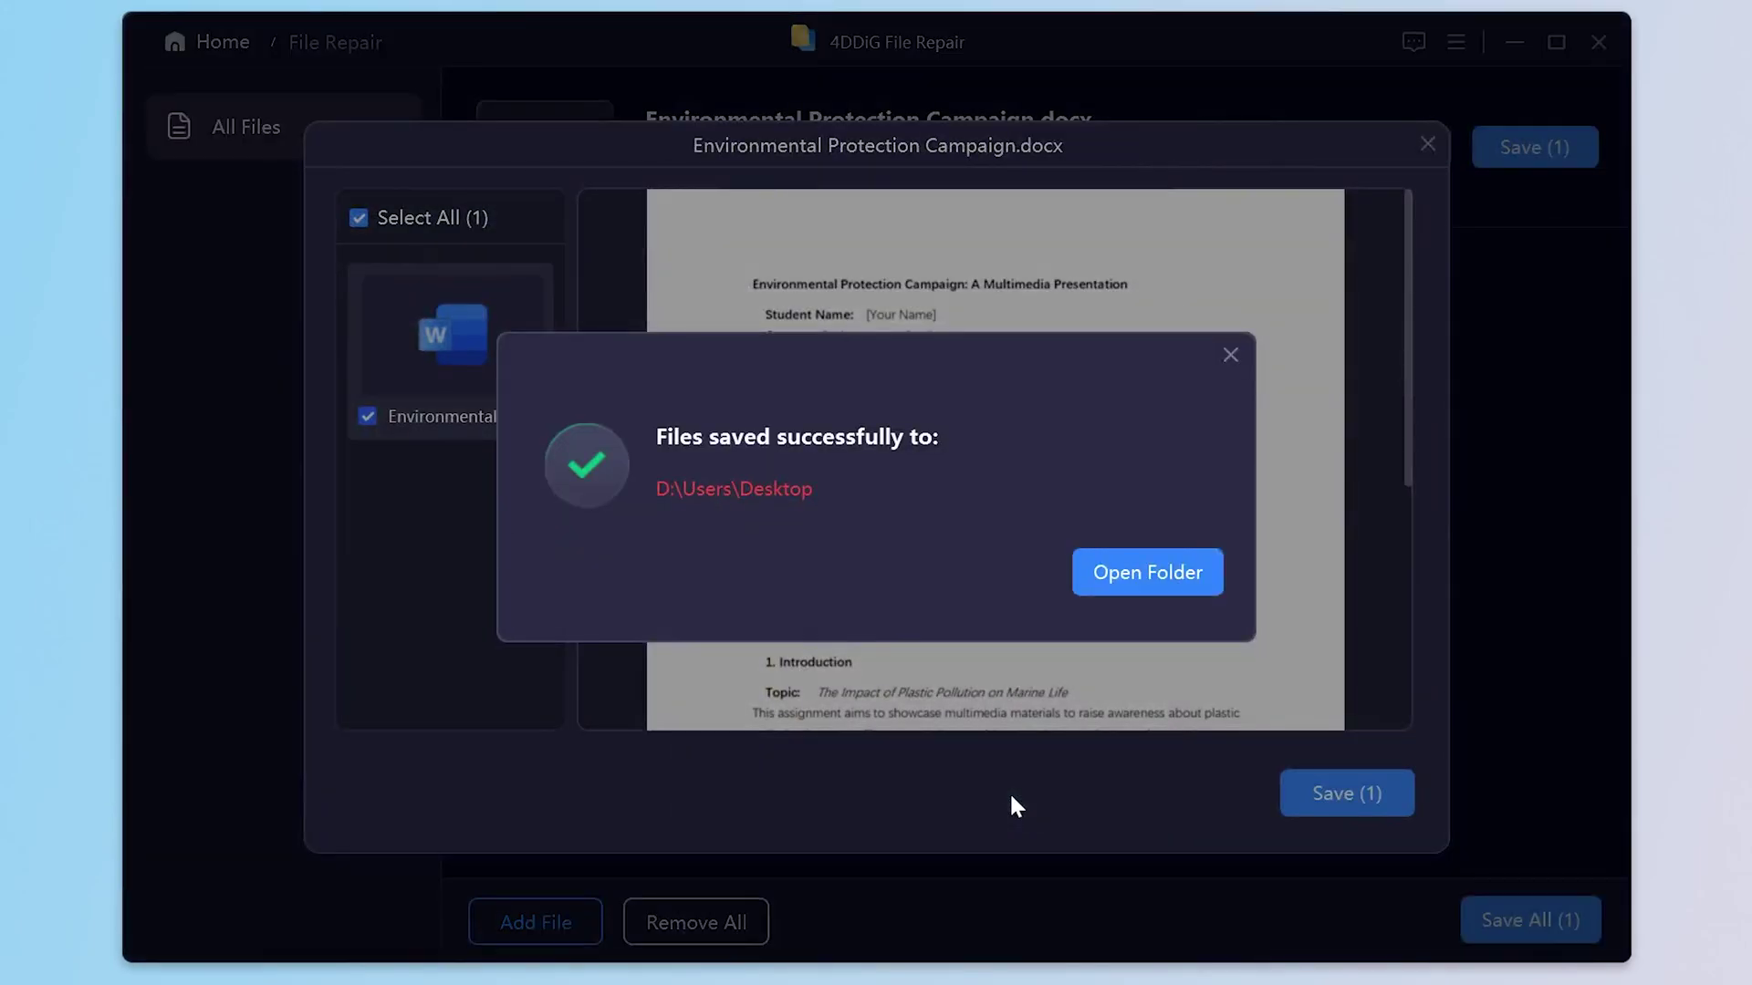
Step: Open the saved copy in Word and test editing its text and Image 1 heading
click(1115, 576)
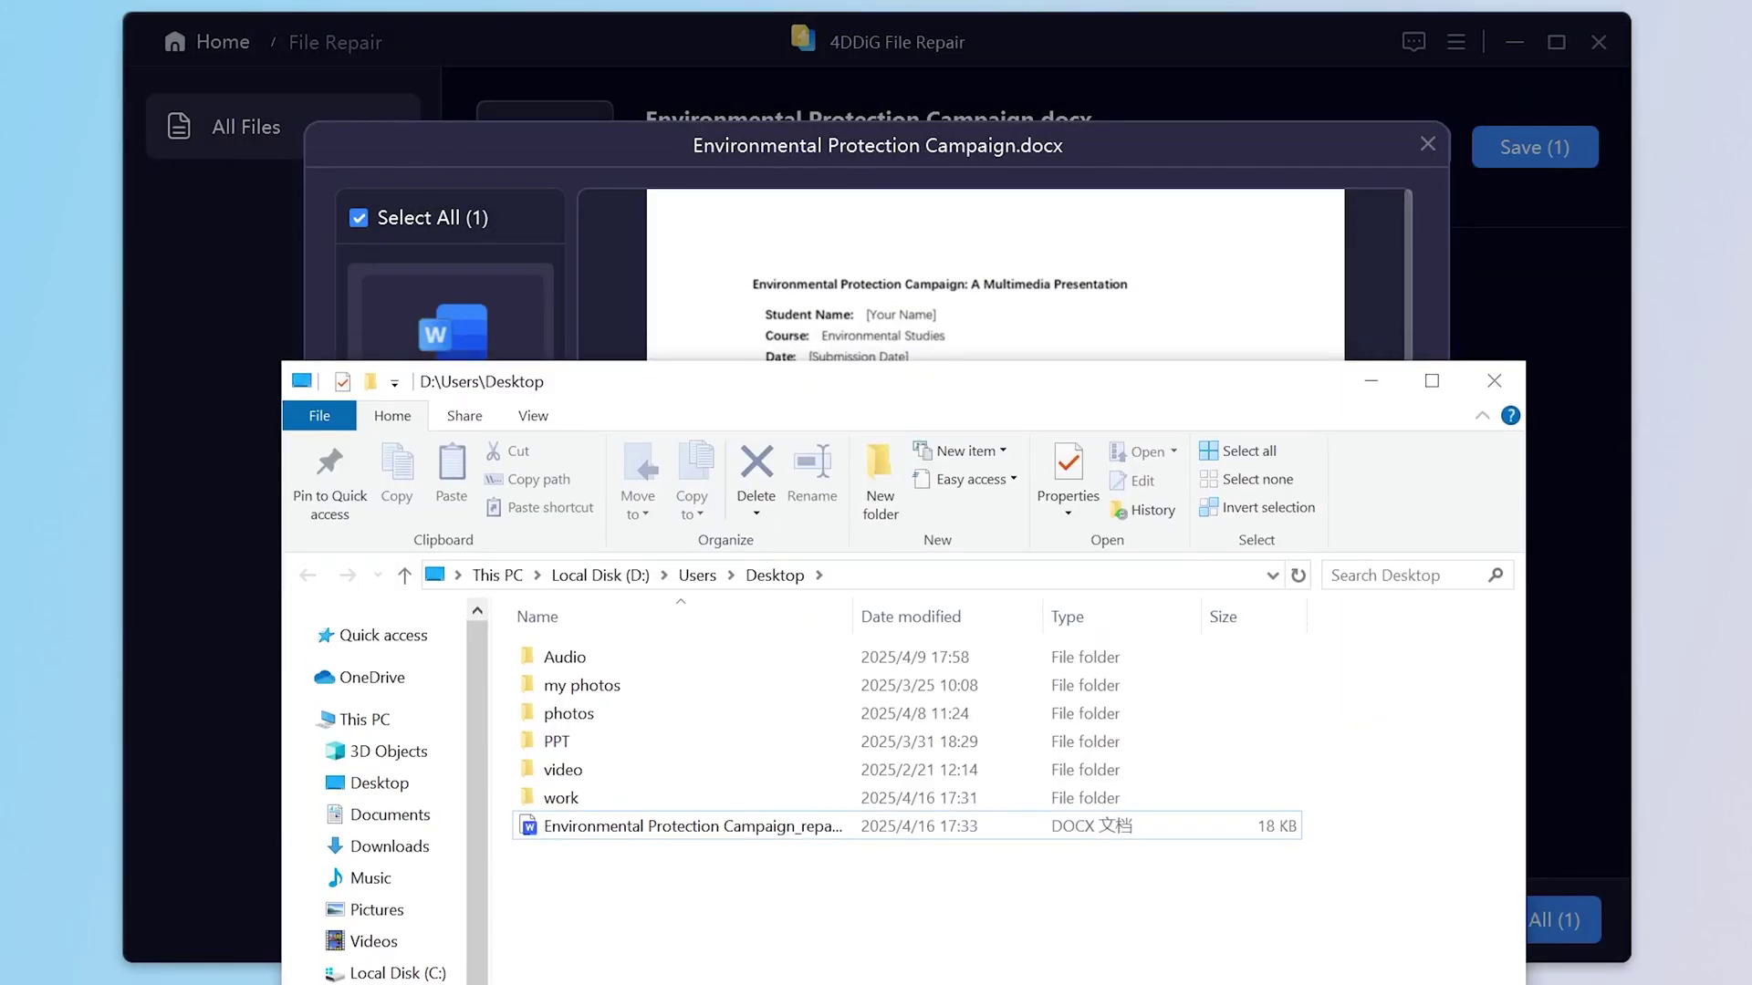
double_click(792, 828)
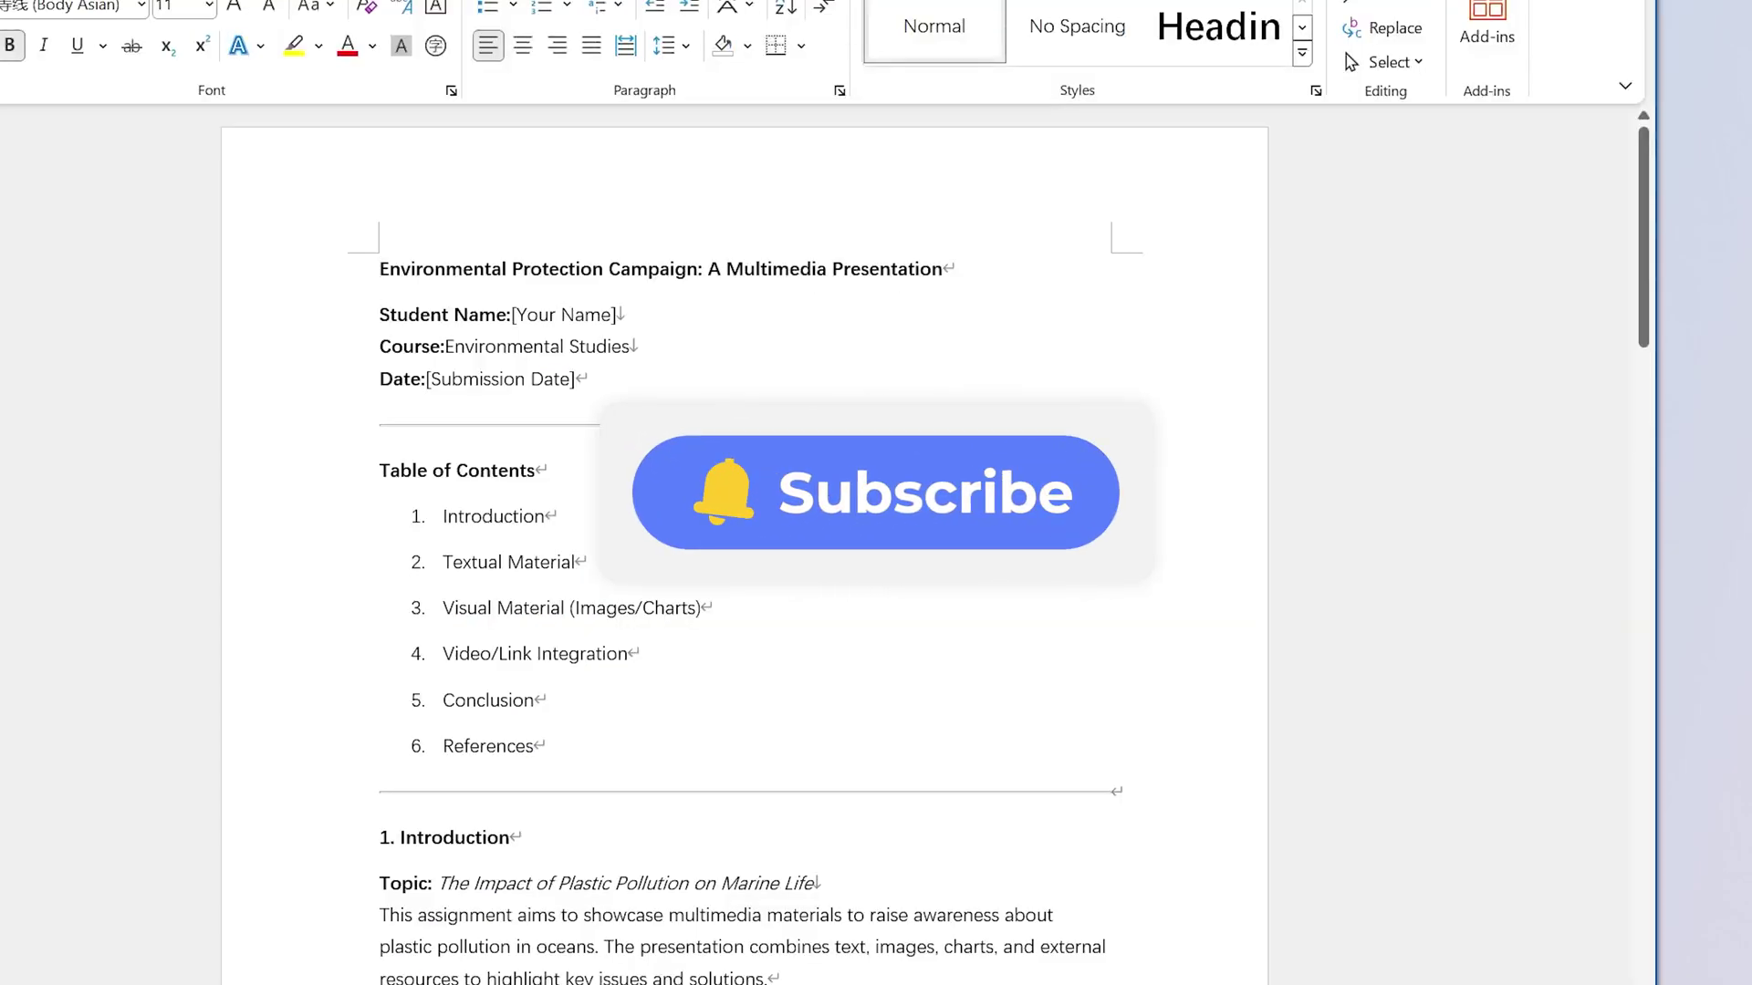
scroll(744, 547, down, 10)
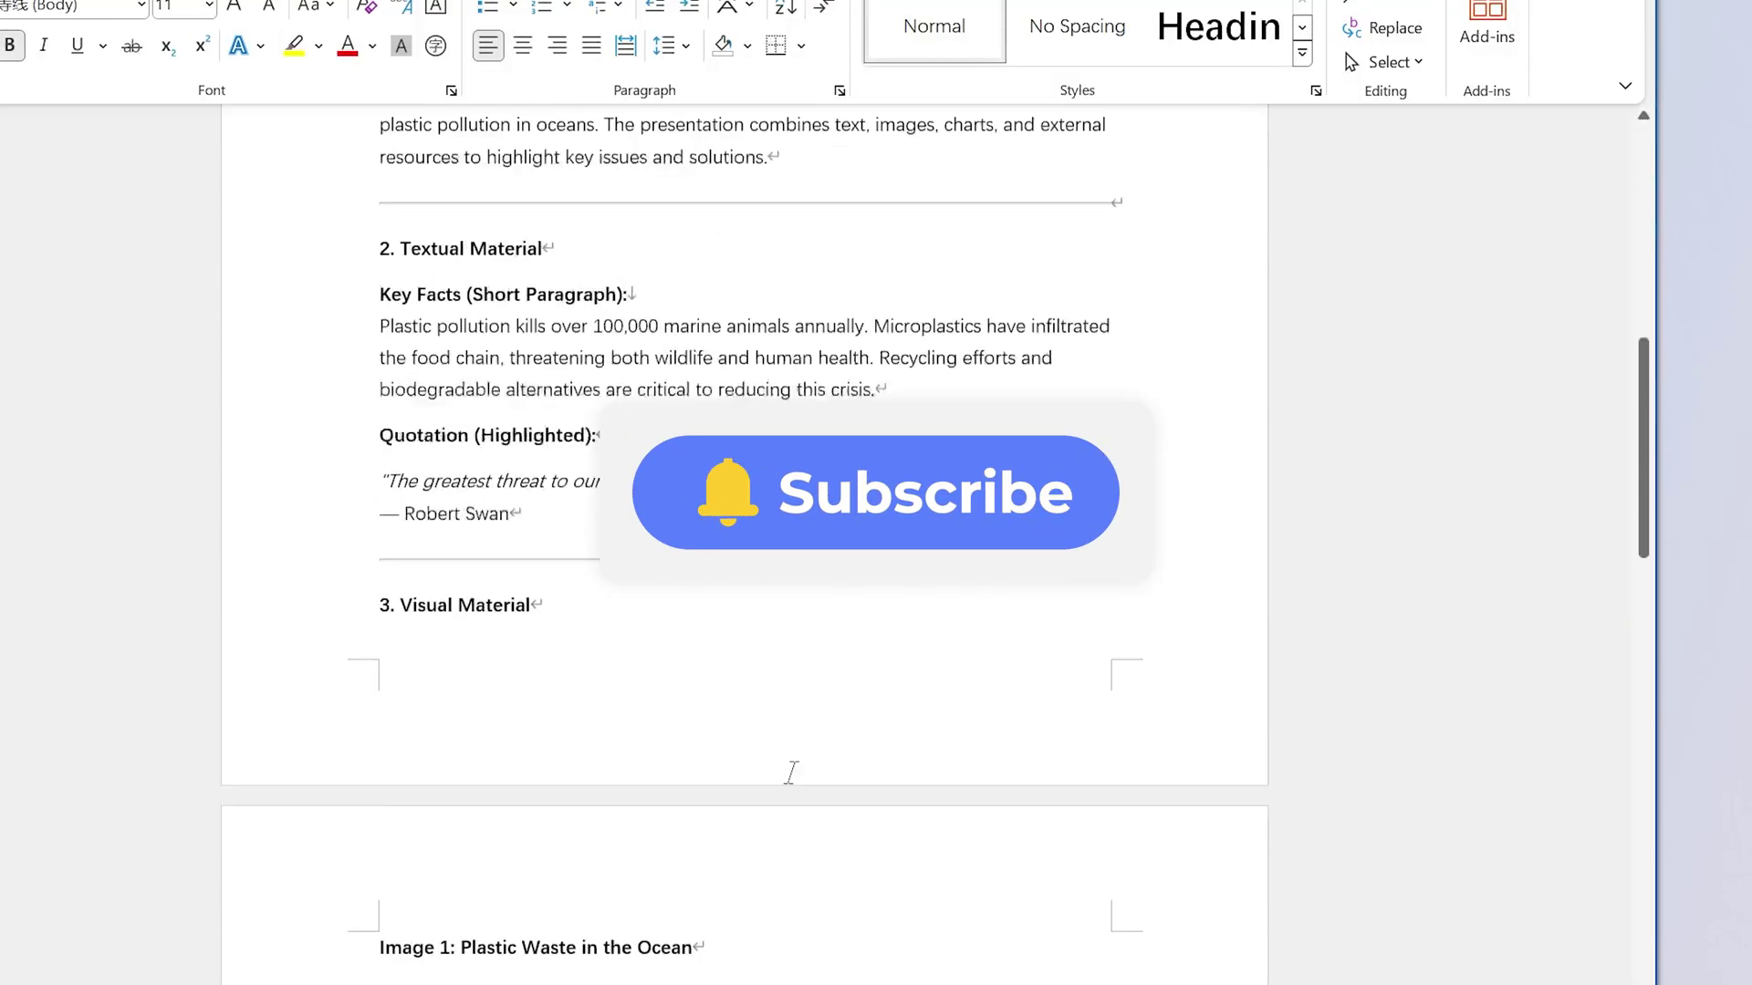
click(778, 770)
click(717, 688)
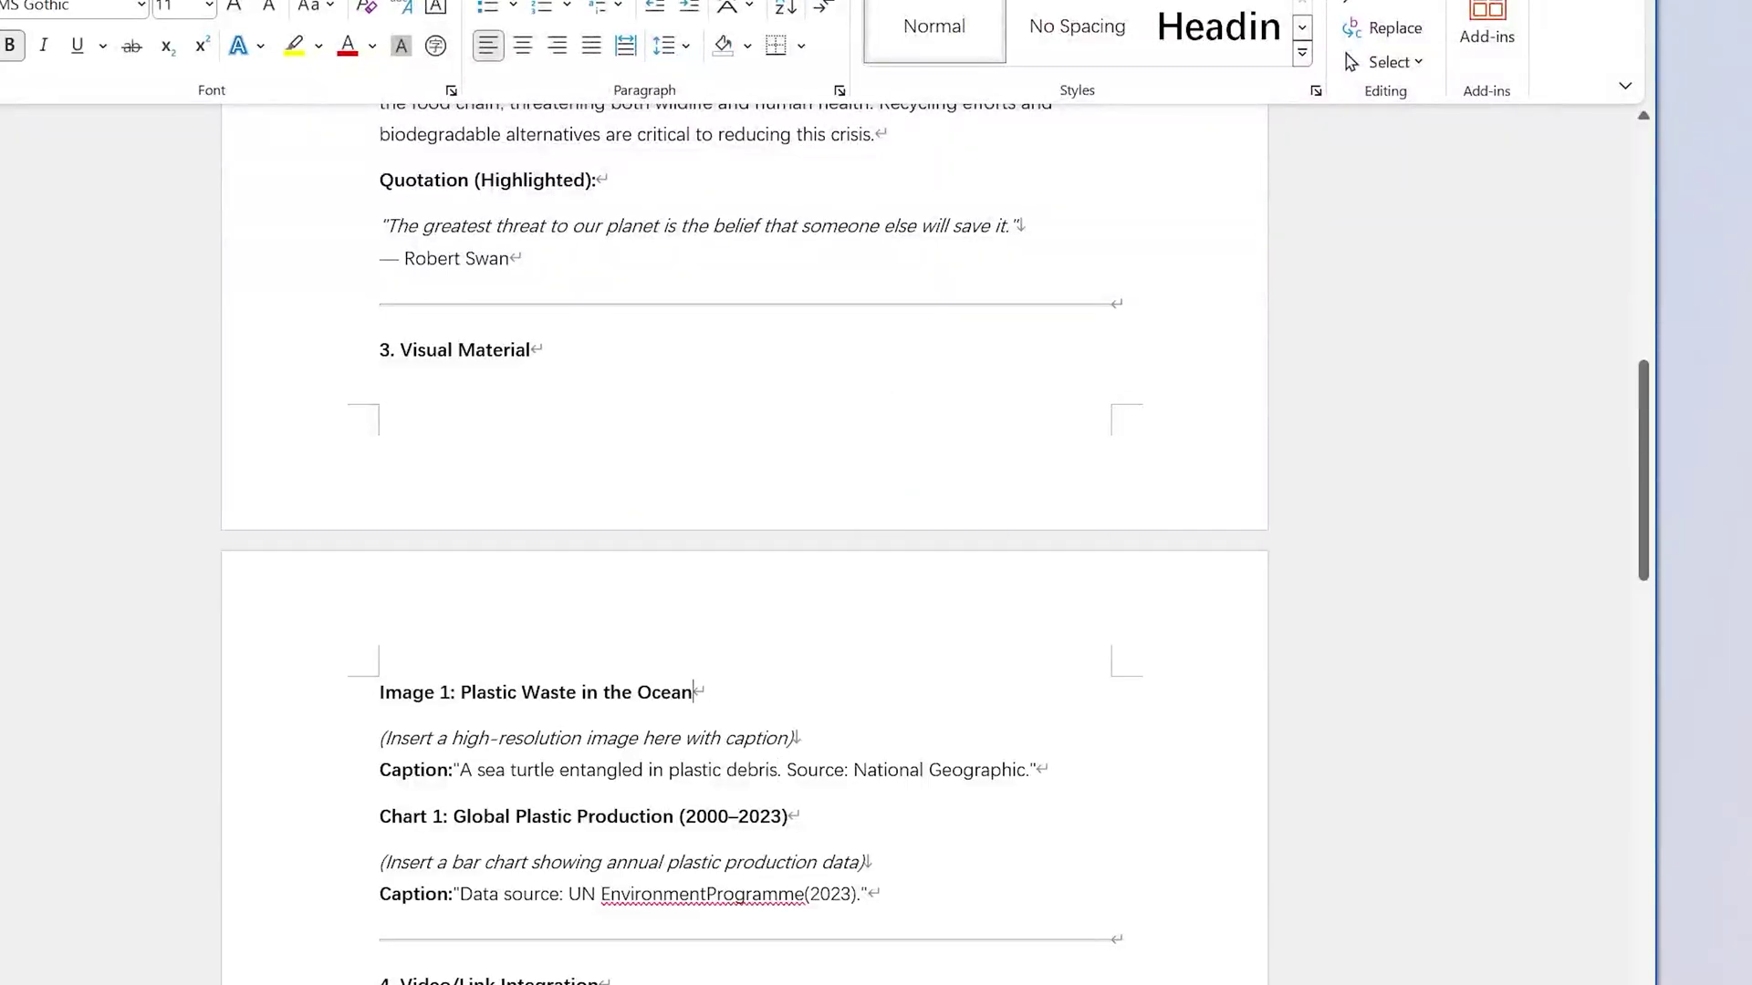